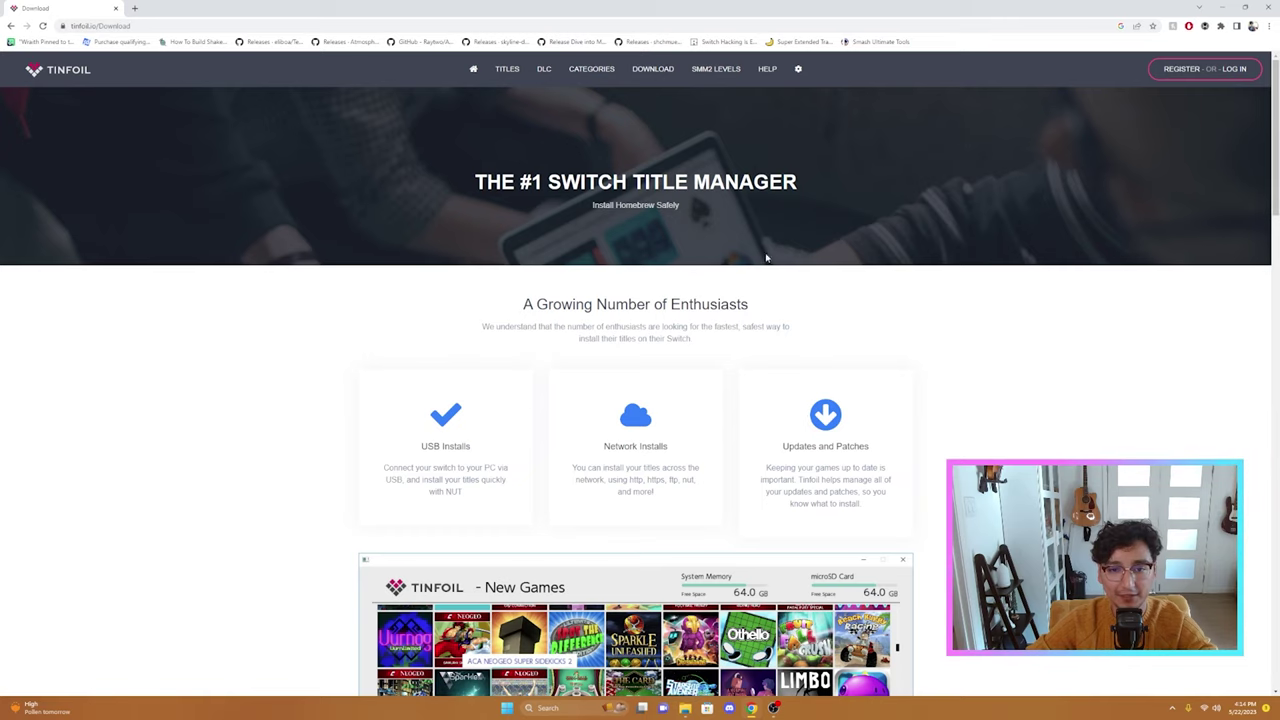
- Download the Tinfoil 16.0 NRO Self Installer zip
scroll(693, 290, "down", 12)
scroll(800, 420, "down", 15)
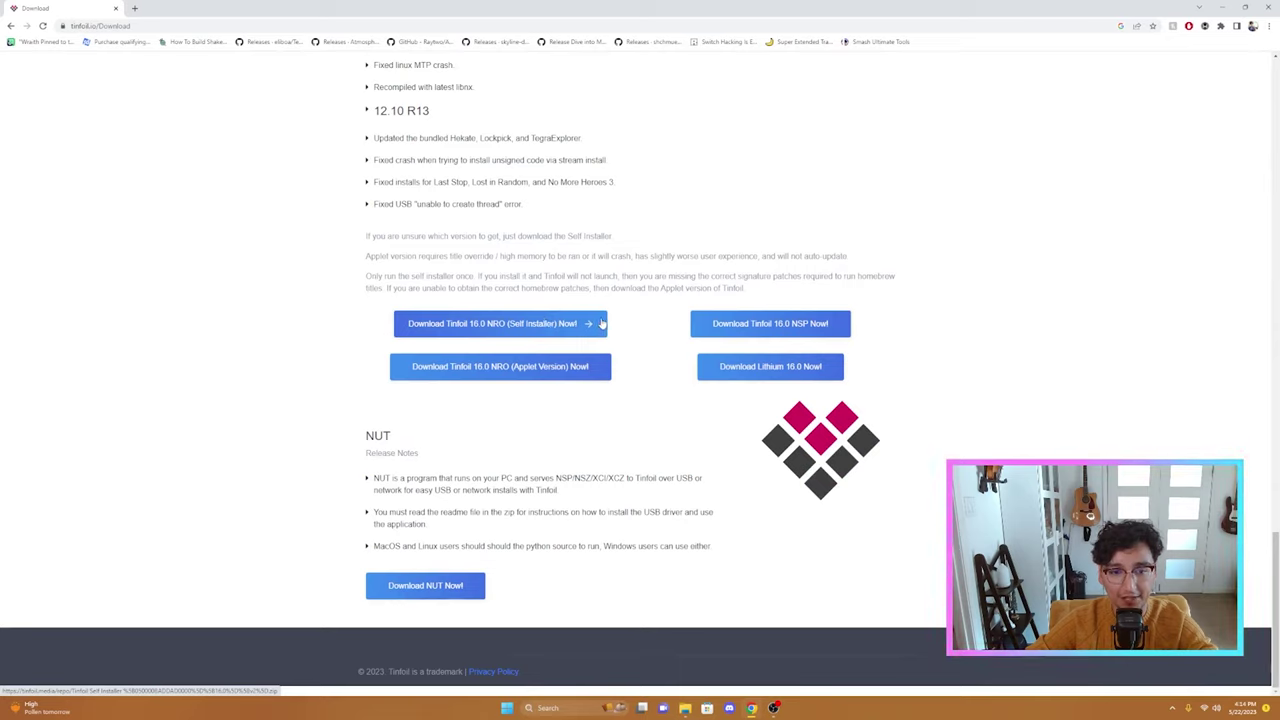
left_click(565, 330)
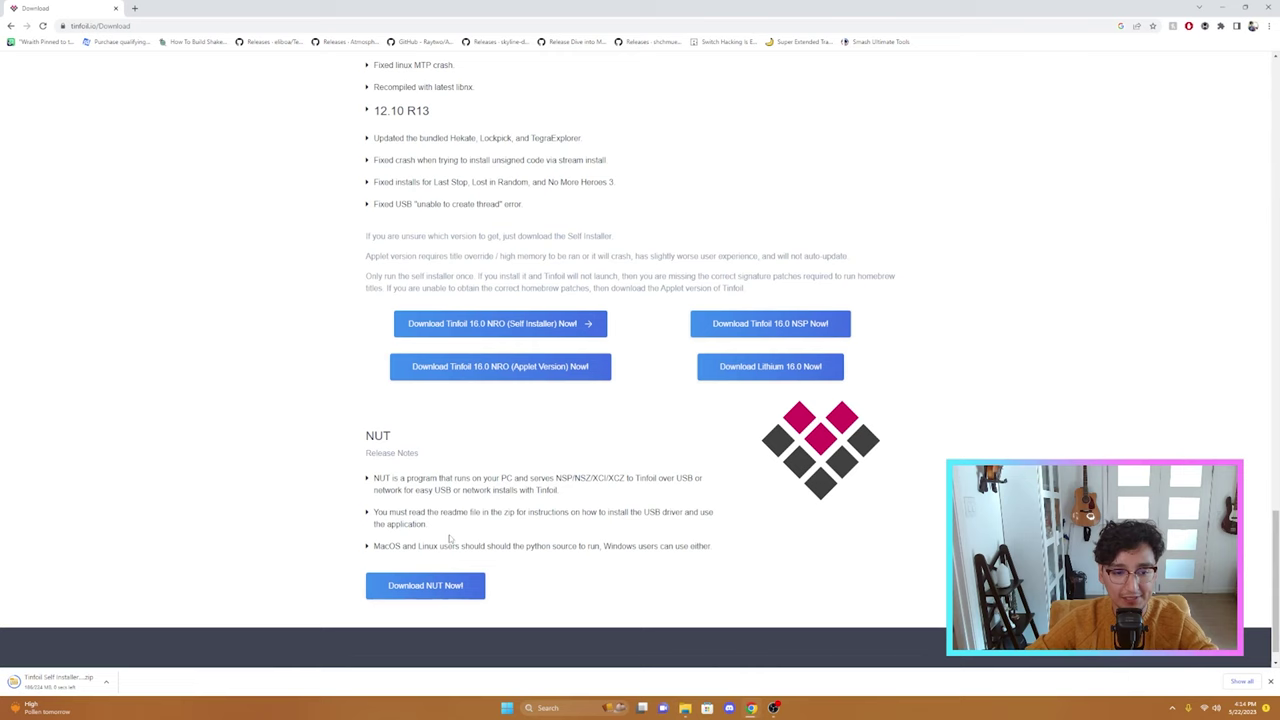
- Download nut.exe and tinfoil_driver.exe from the NUT 3.3 release assets
left_click(423, 587)
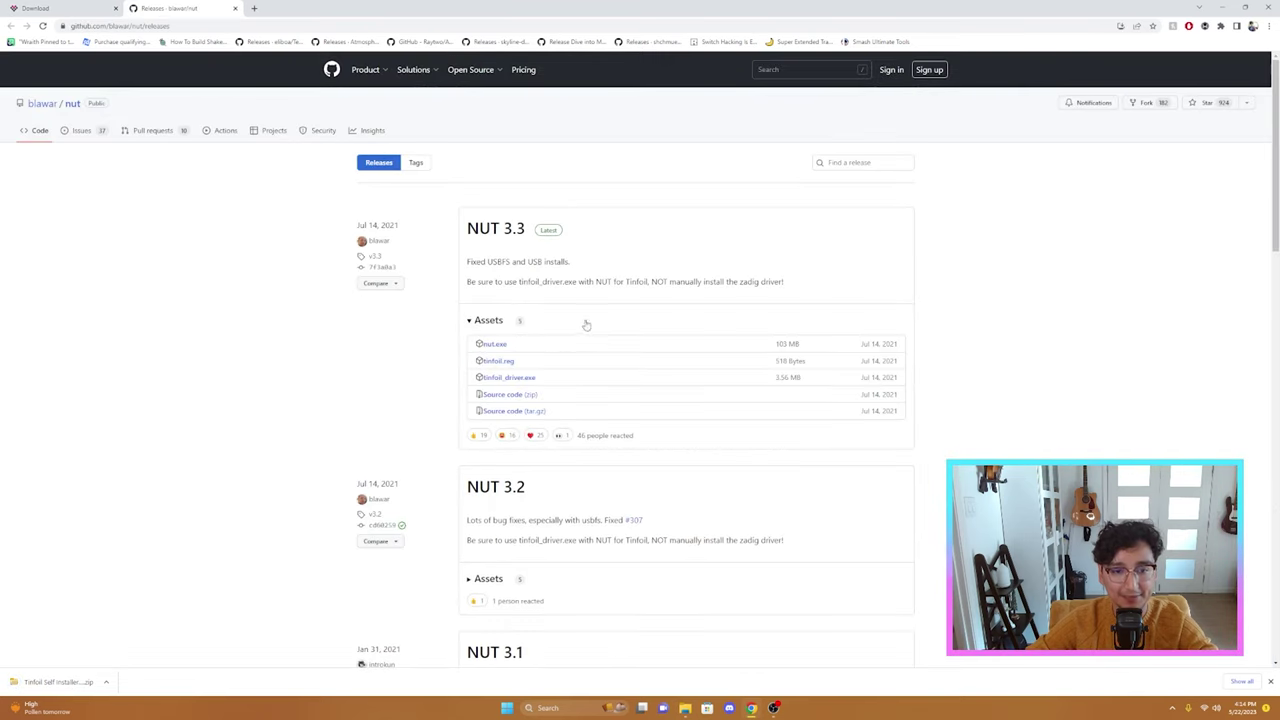
left_click(500, 344)
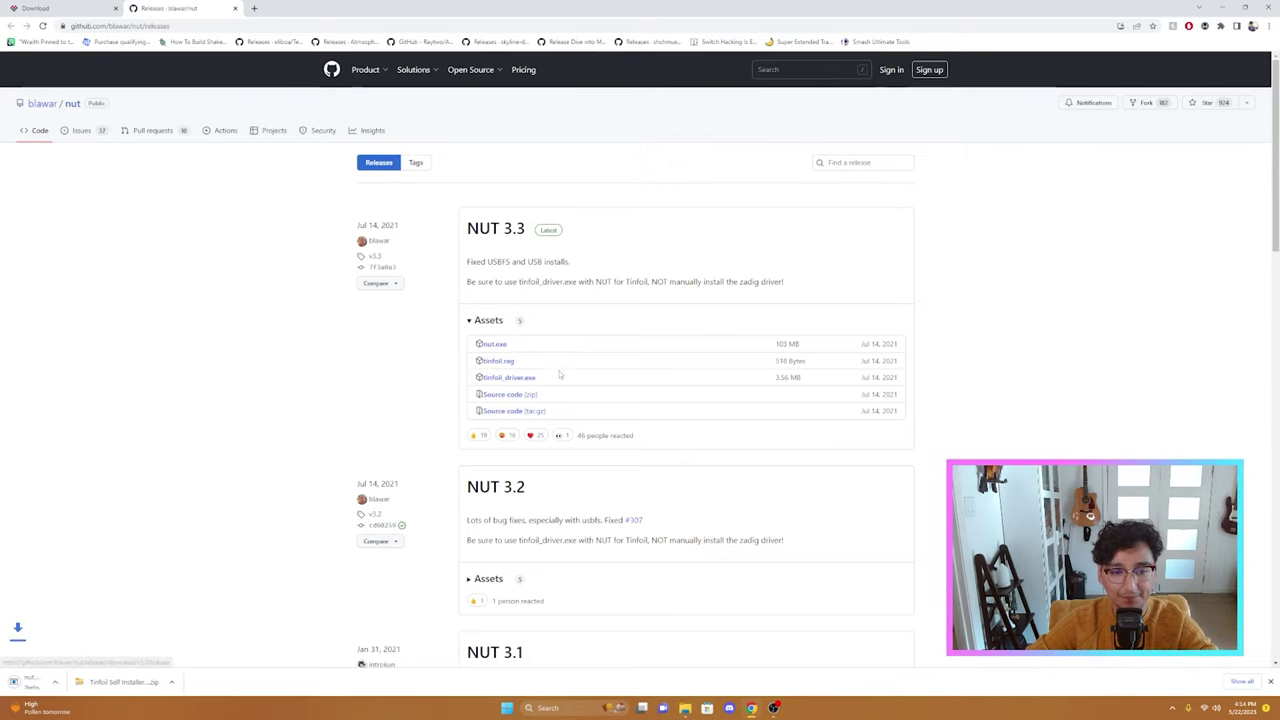
left_click(515, 378)
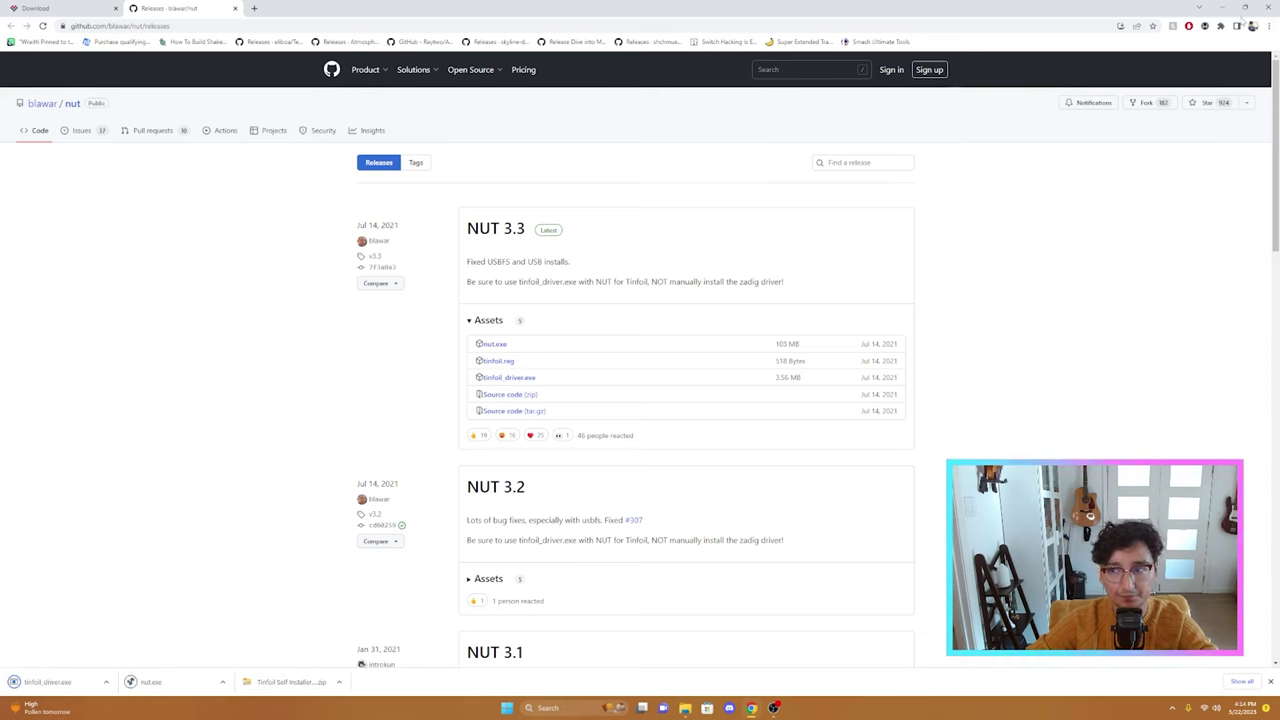
- Copy the zip's switch folder onto SWITCH SD (F:), replacing the existing titles.US.en.json
left_click(772, 707)
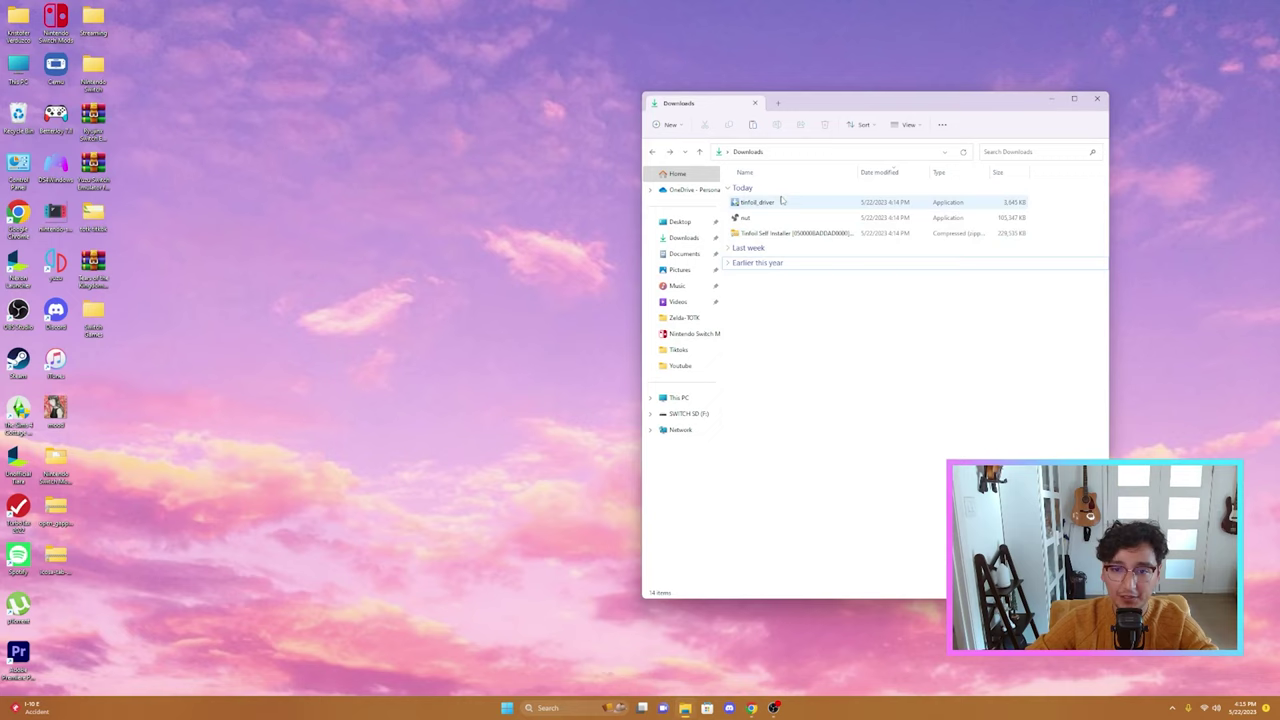
double_click(817, 240)
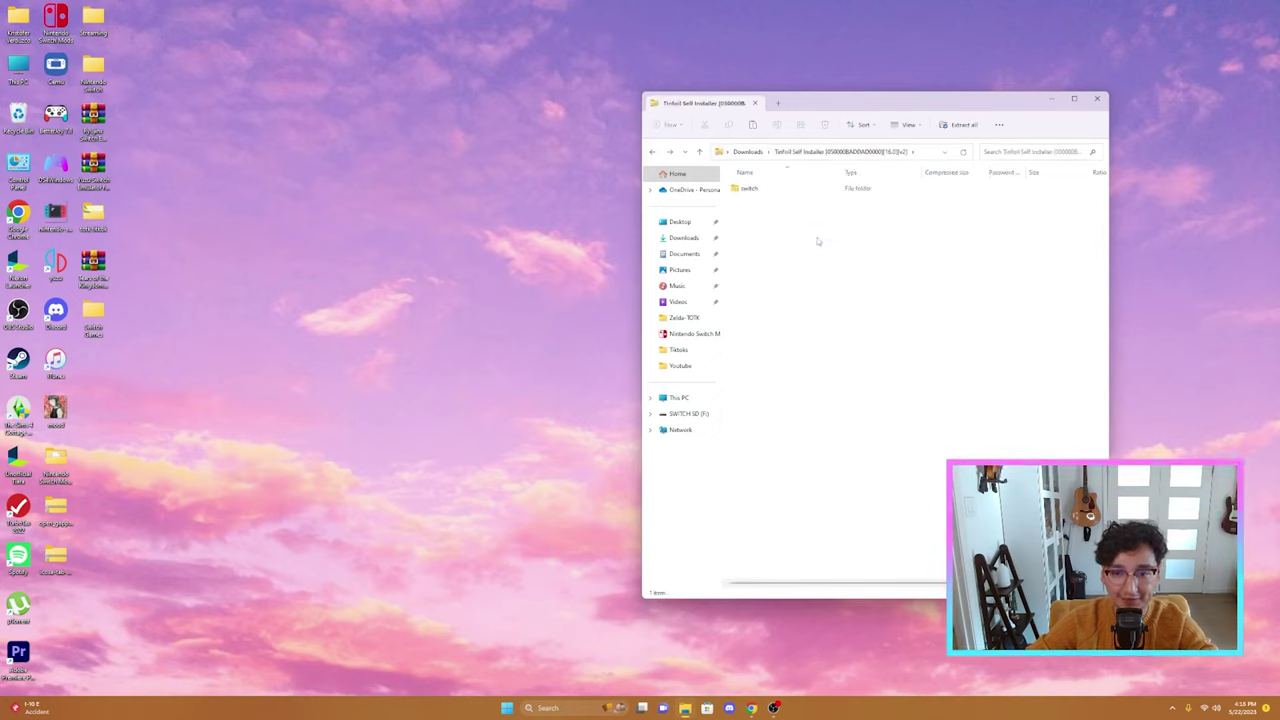
left_click_drag(788, 315, 792, 250)
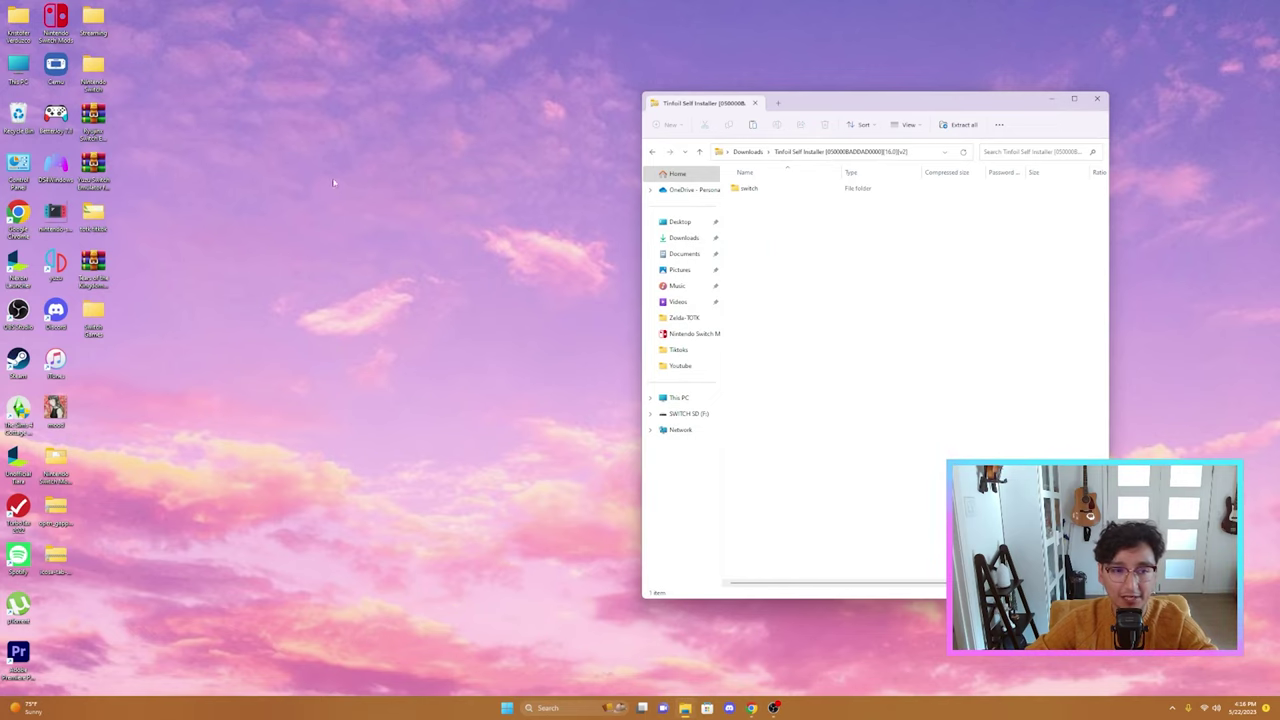
double_click(20, 70)
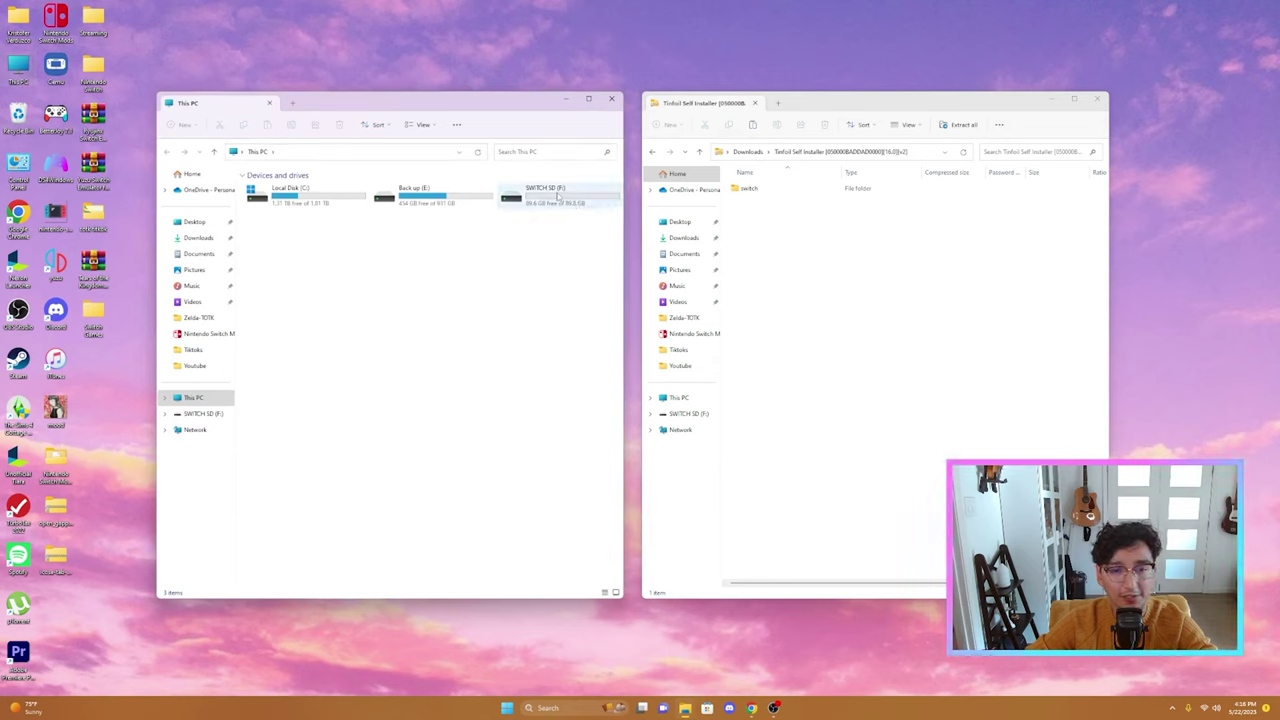
double_click(565, 198)
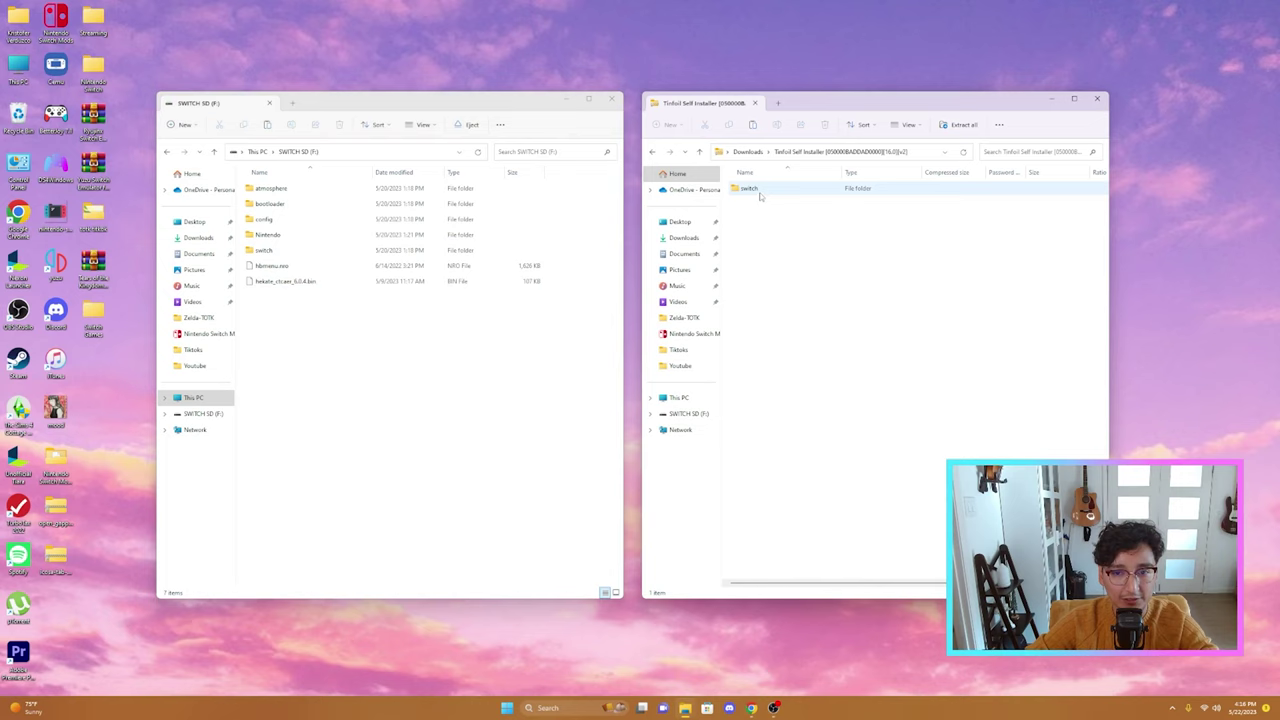
left_click_drag(755, 194, 365, 360)
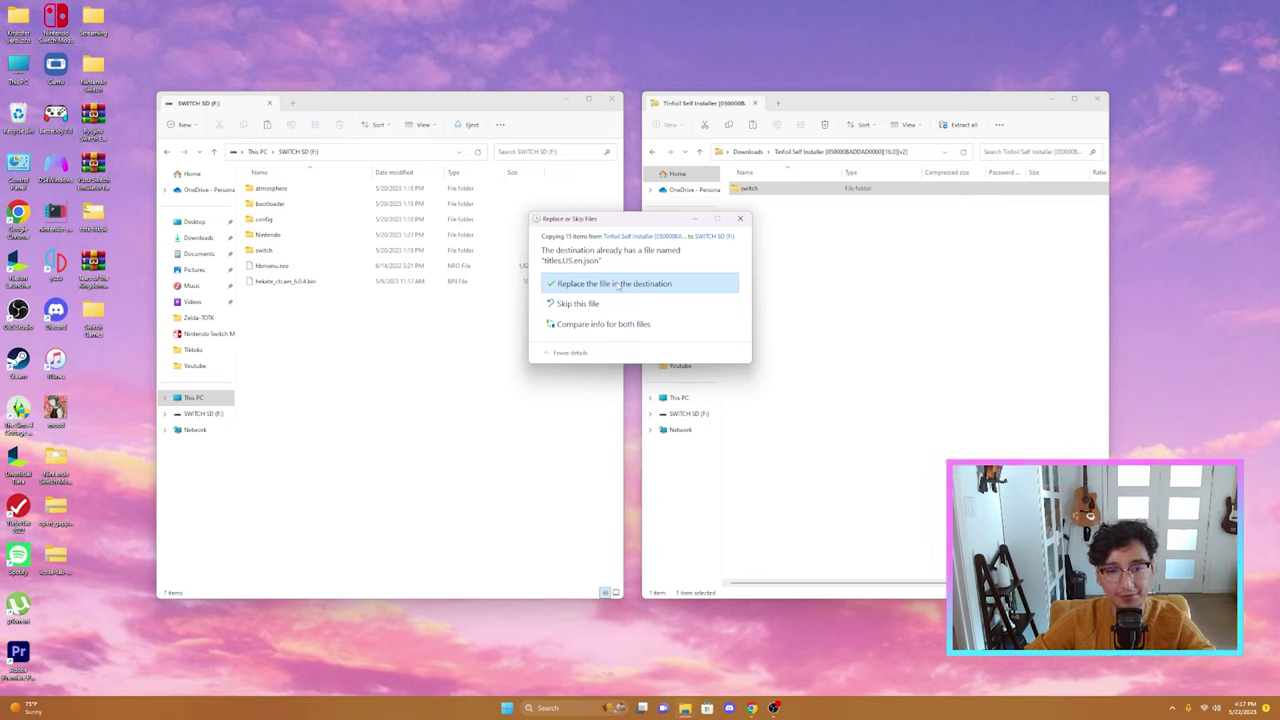
left_click(619, 285)
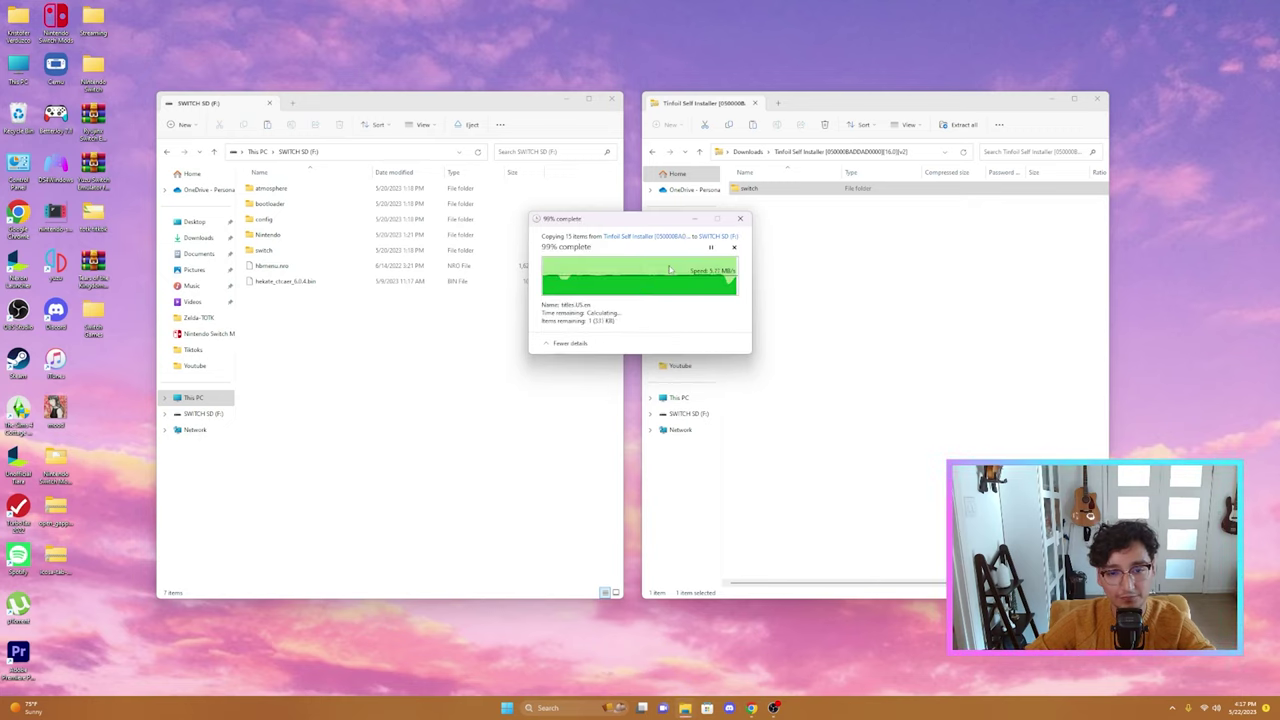
left_click(747, 151)
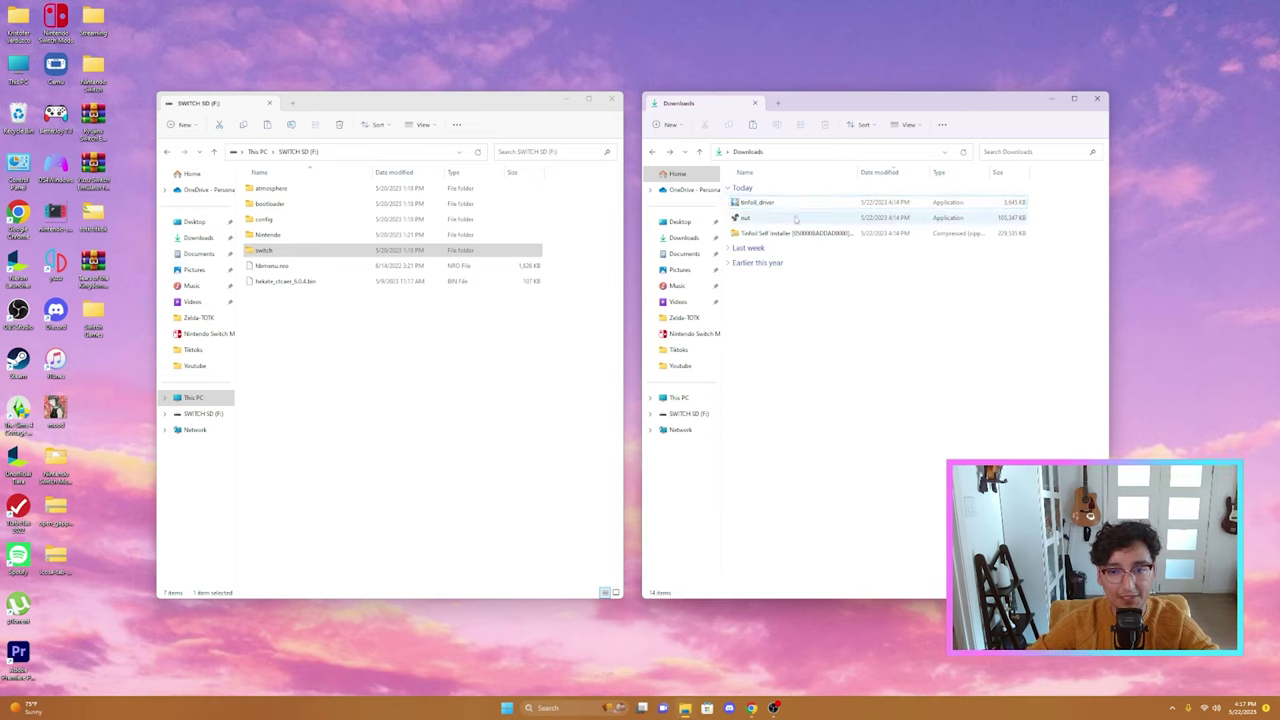
- Run tinfoil_driver from Downloads and complete the Tinfoil USB driver wizard
double_click(786, 204)
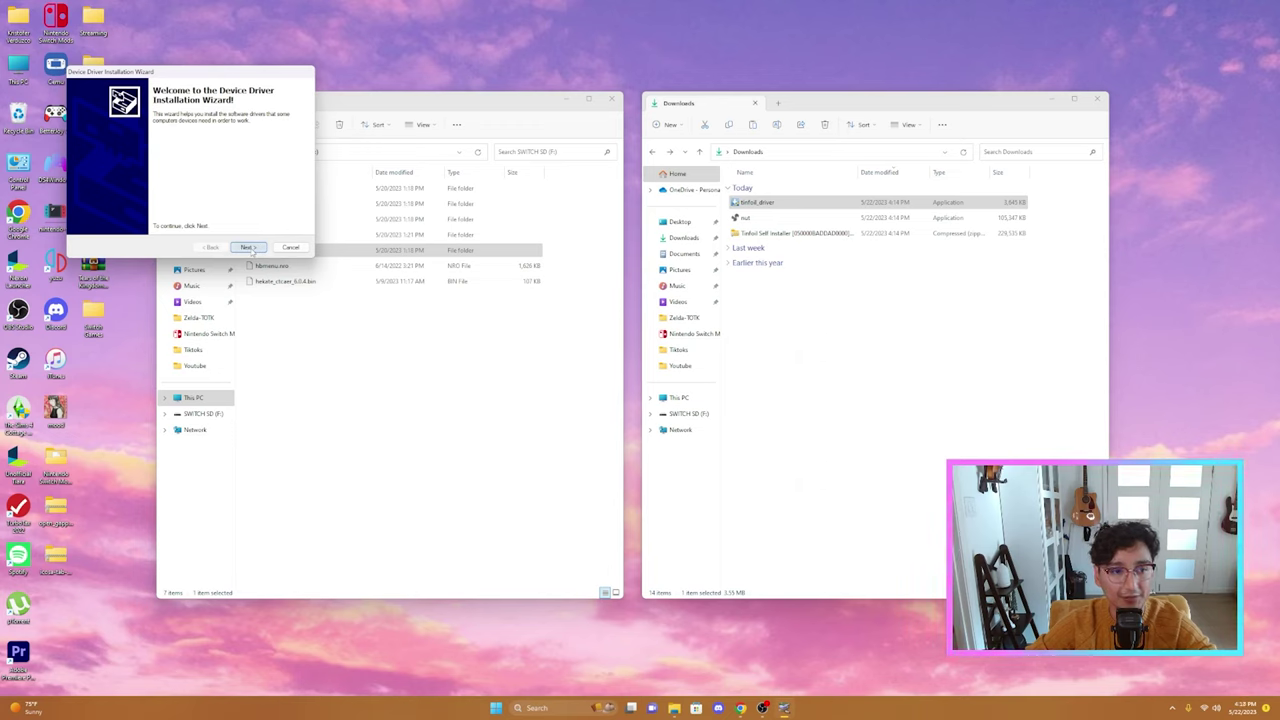
left_click(248, 248)
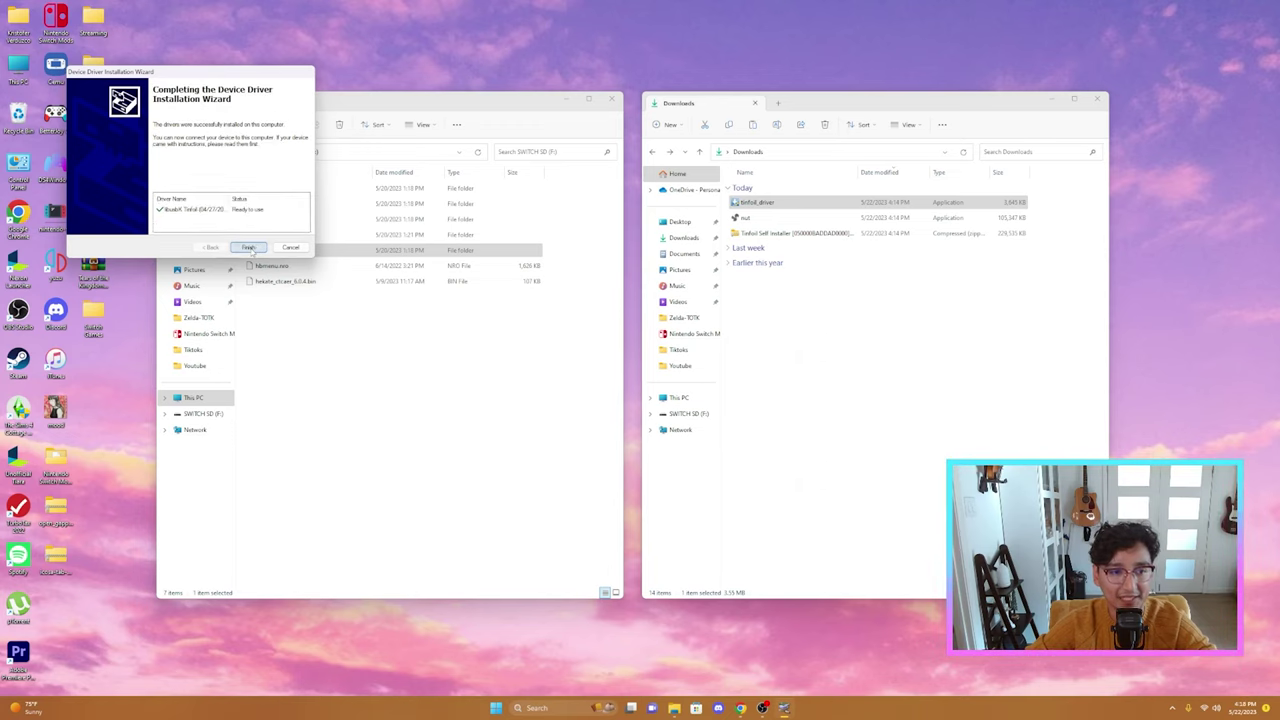
left_click(249, 248)
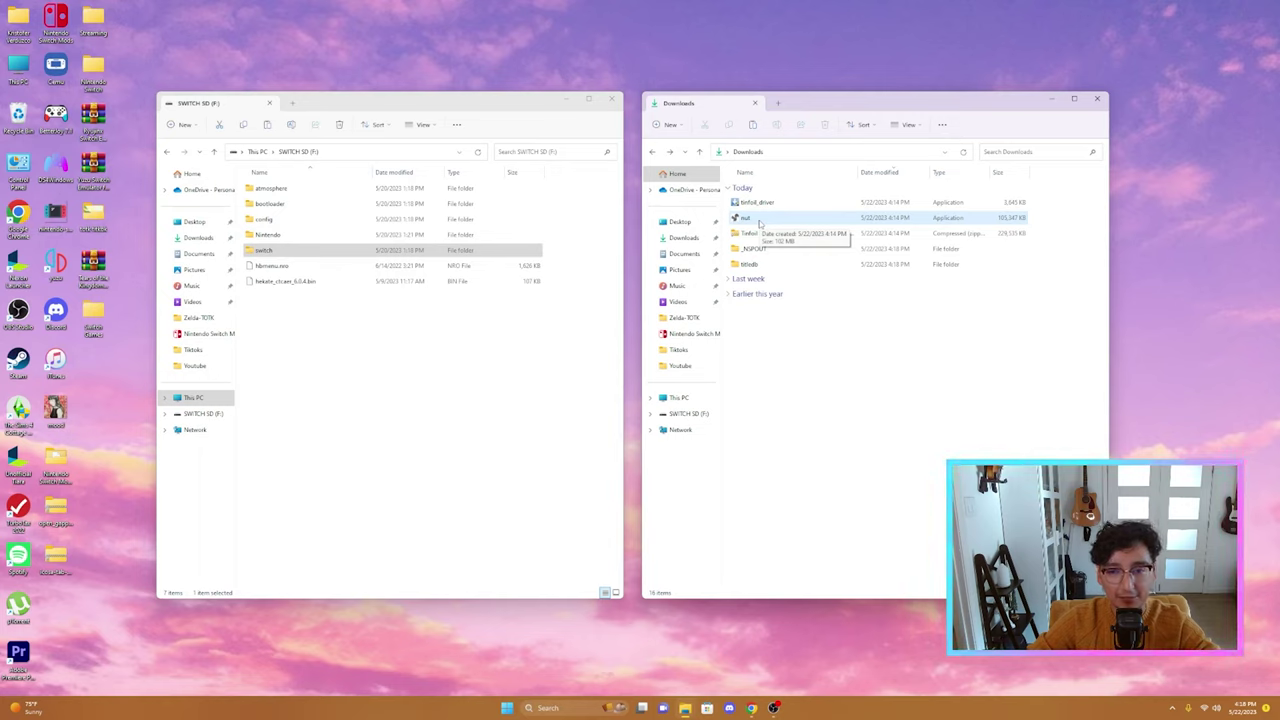
- Launch nut.exe from Downloads and close the SWITCH SD folder window
double_click(760, 222)
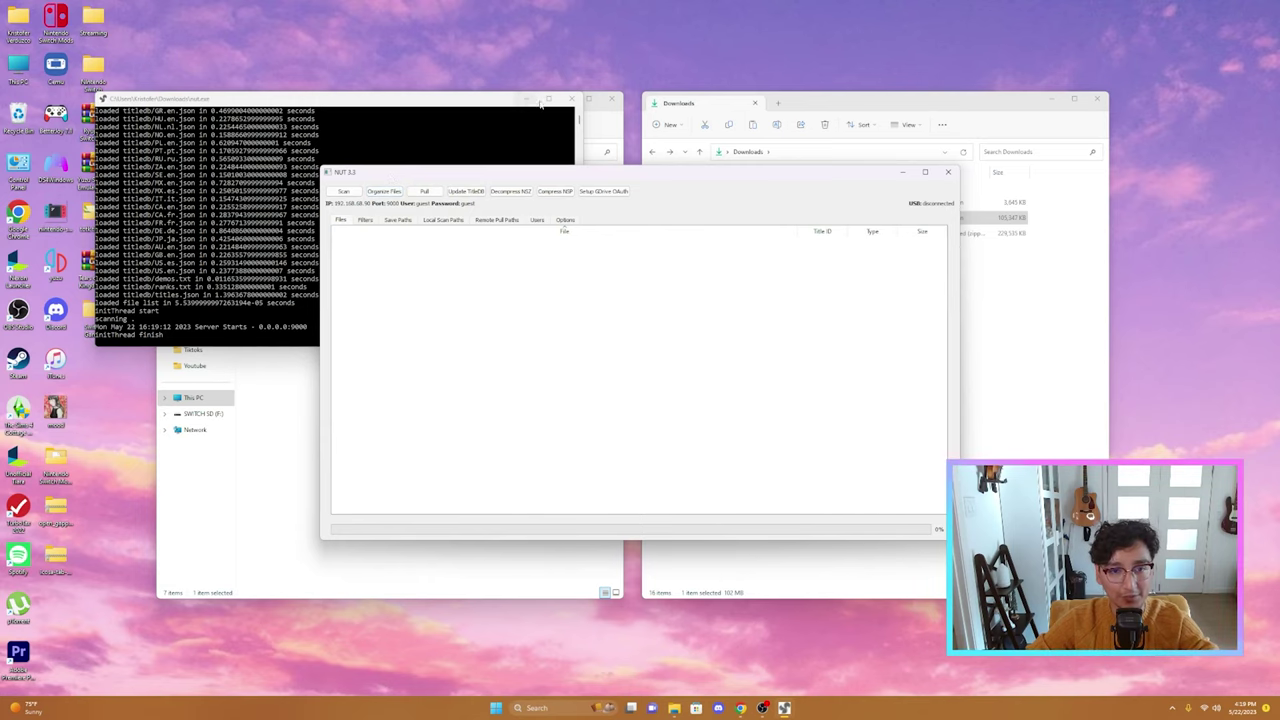
left_click(609, 129)
left_click(611, 98)
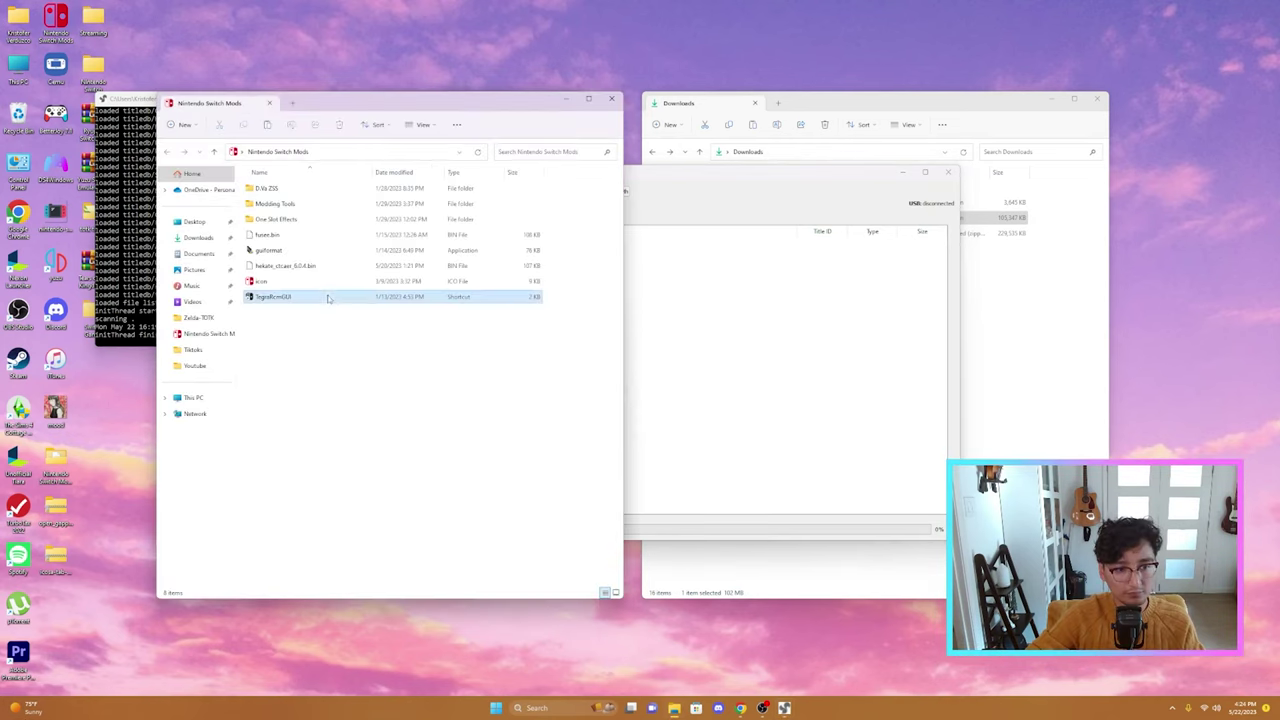
- Launch TegraRcmGUI from the Nintendo Switch Mods folder and close that folder
double_click(290, 299)
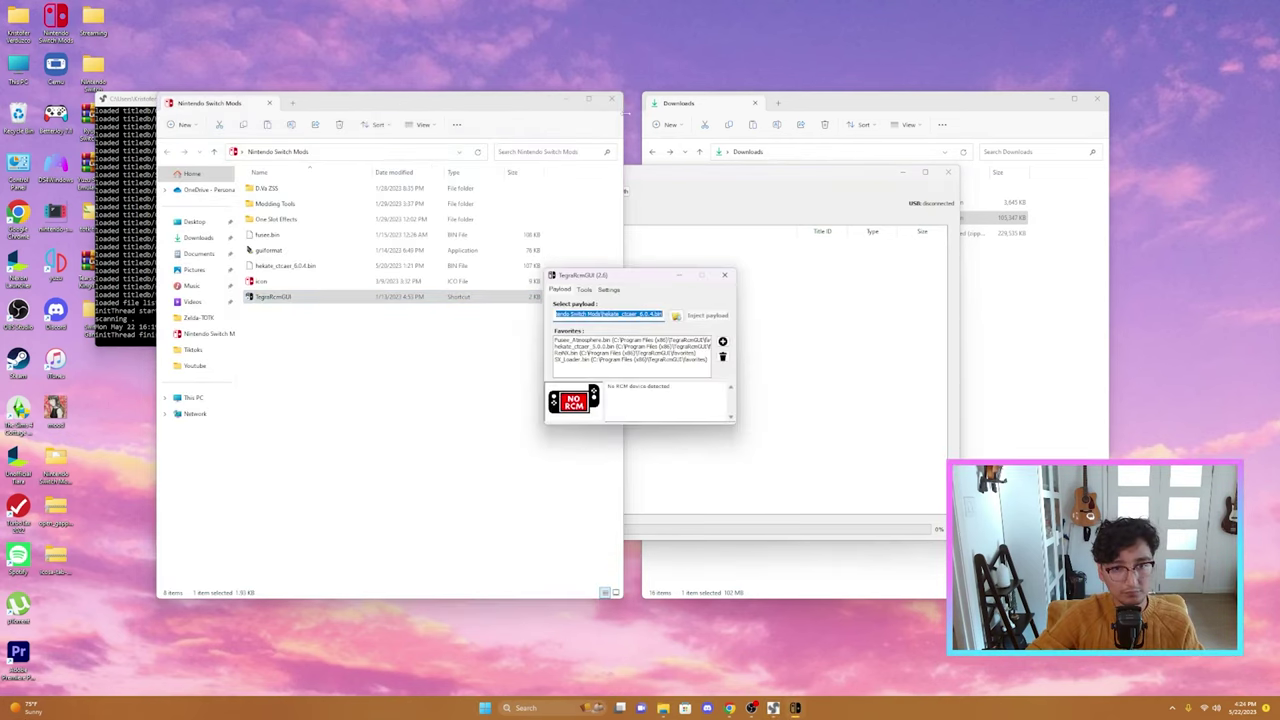
left_click(610, 101)
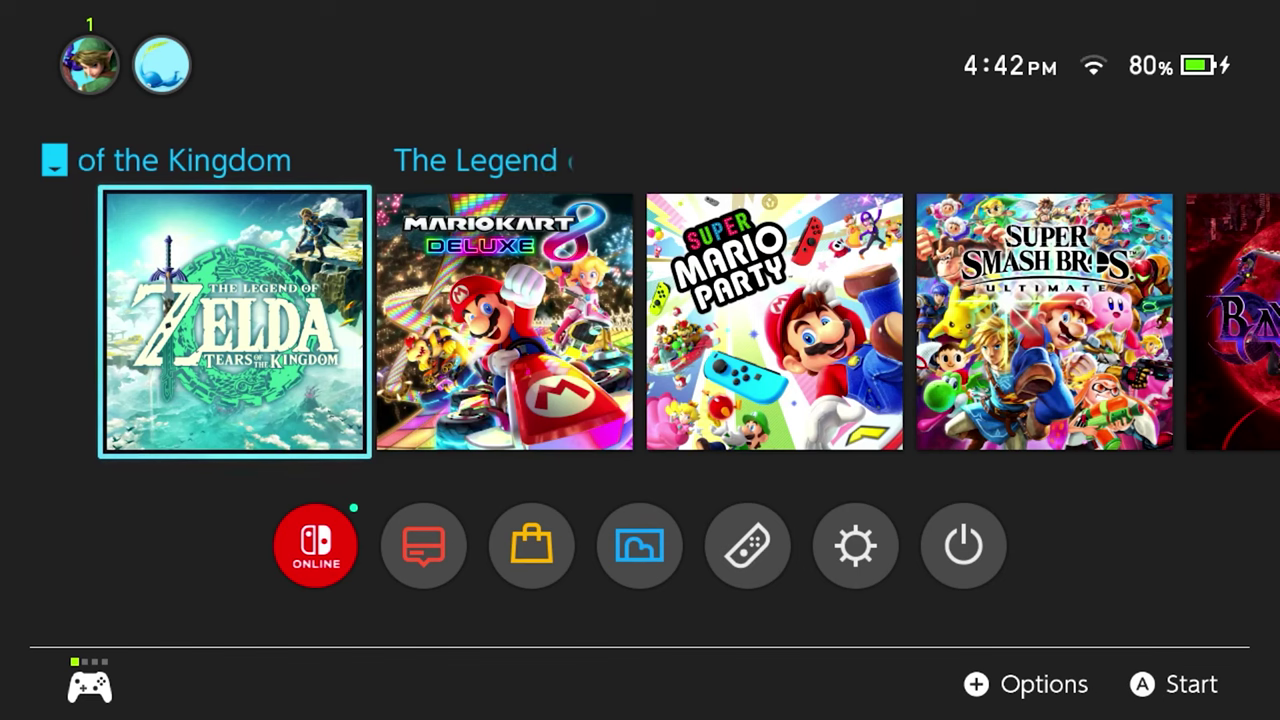
- Open Album from the HOME Menu to start hbmenu and launch Tinfoil
key("Right")
key("Right")
key("Down")
key("Left")
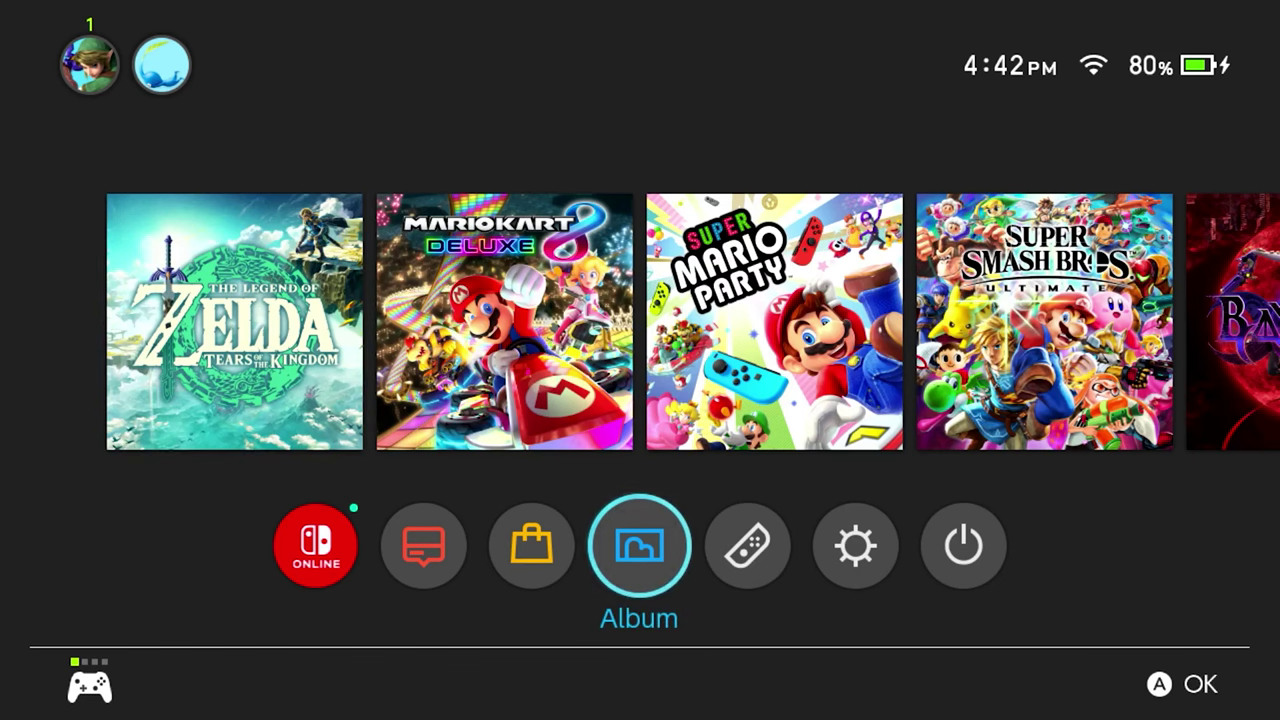
key("Return")
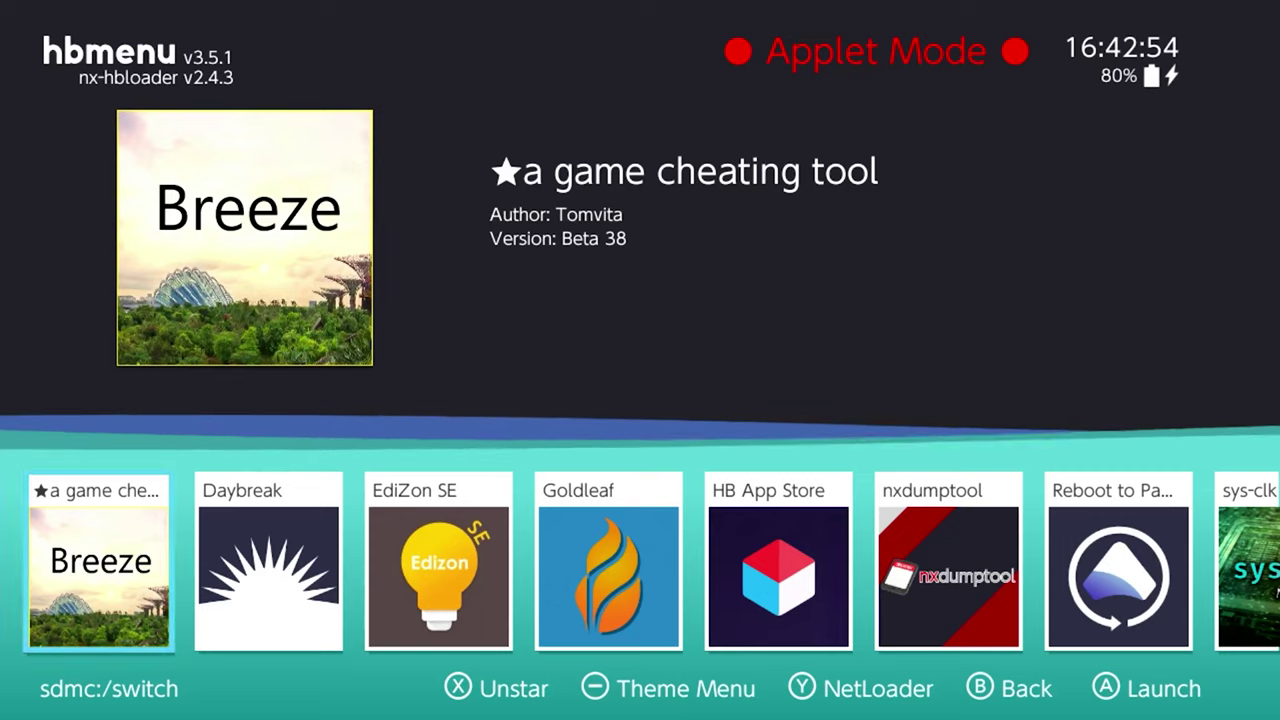
key("Right")
key("Right")
key("Right")
key("Right")
key("Right")
key("Right")
key("Right")
key("Right")
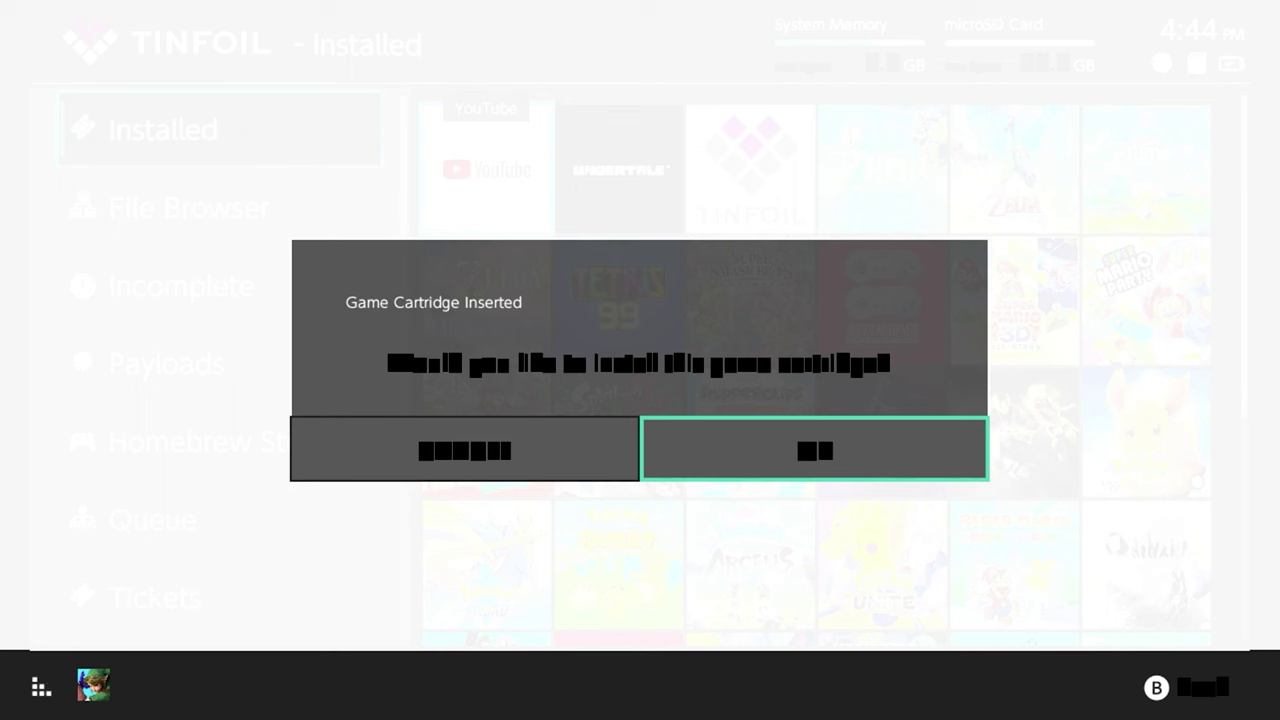
- Dismiss the Game Cartridge Inserted prompt and back out to the Installed library
key("Return")
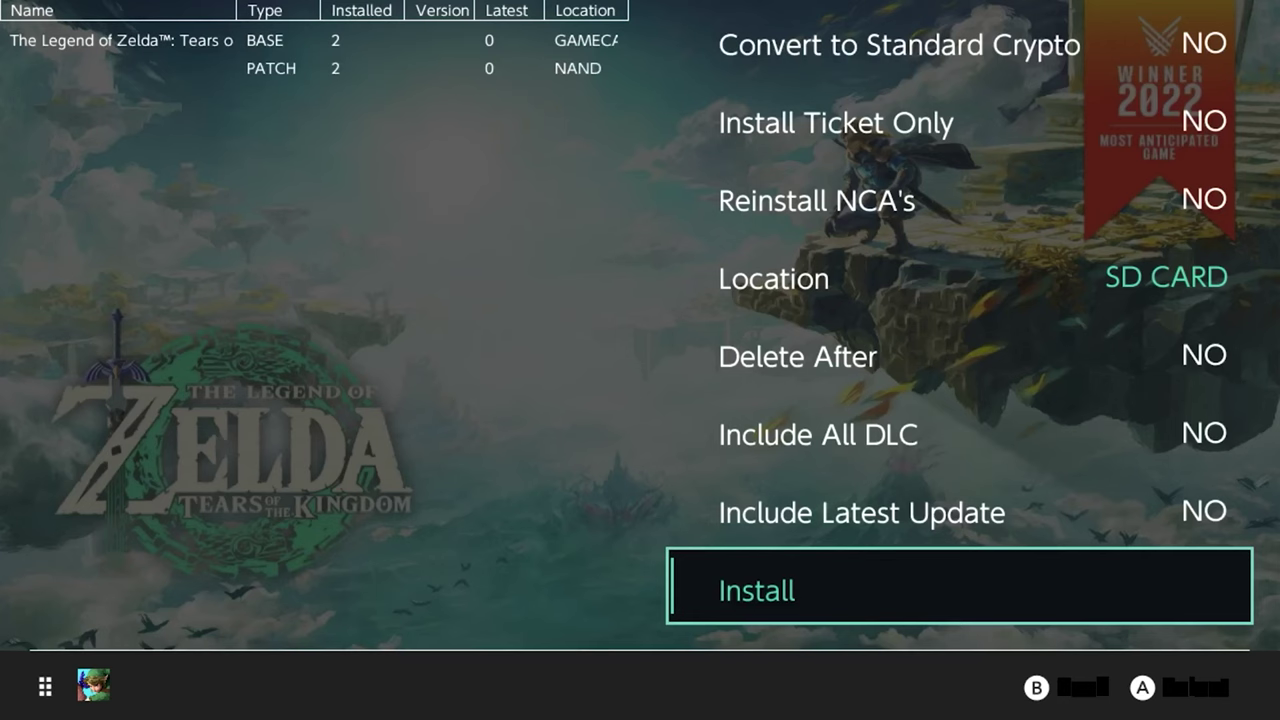
key("Escape")
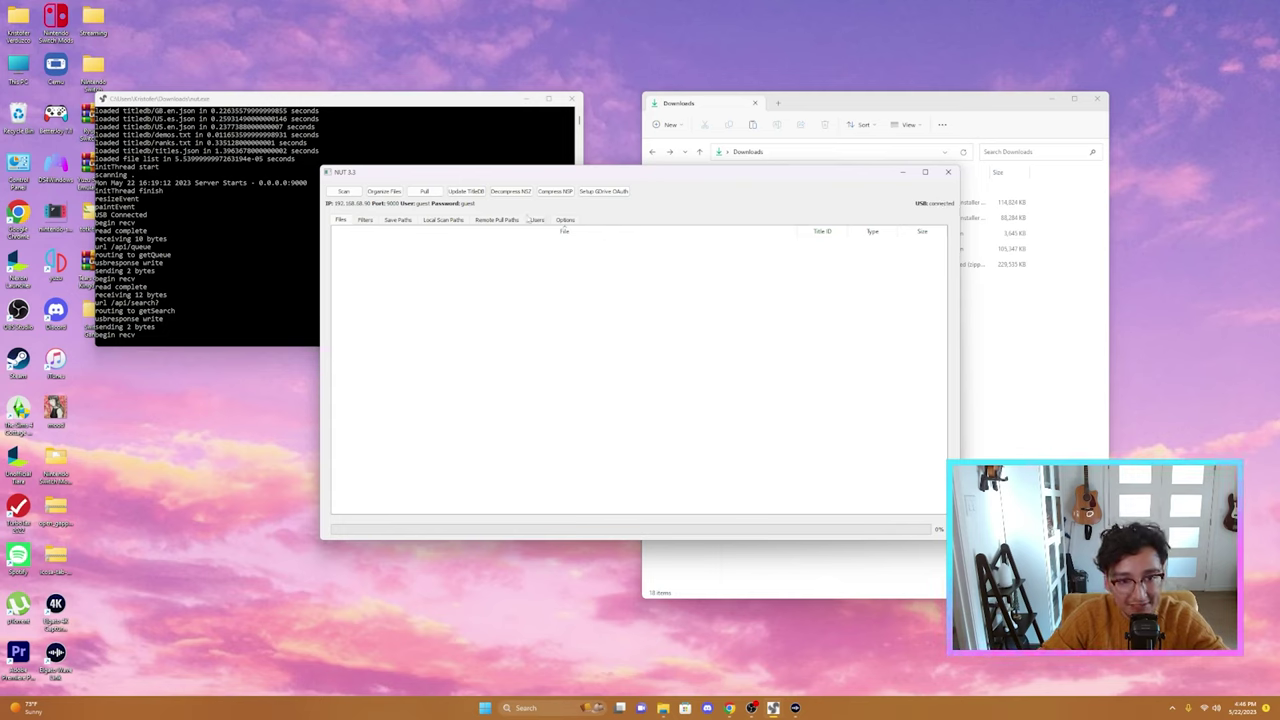
- Add the Desktop's Switch Games folder as a NUT local scan path
left_click(365, 220)
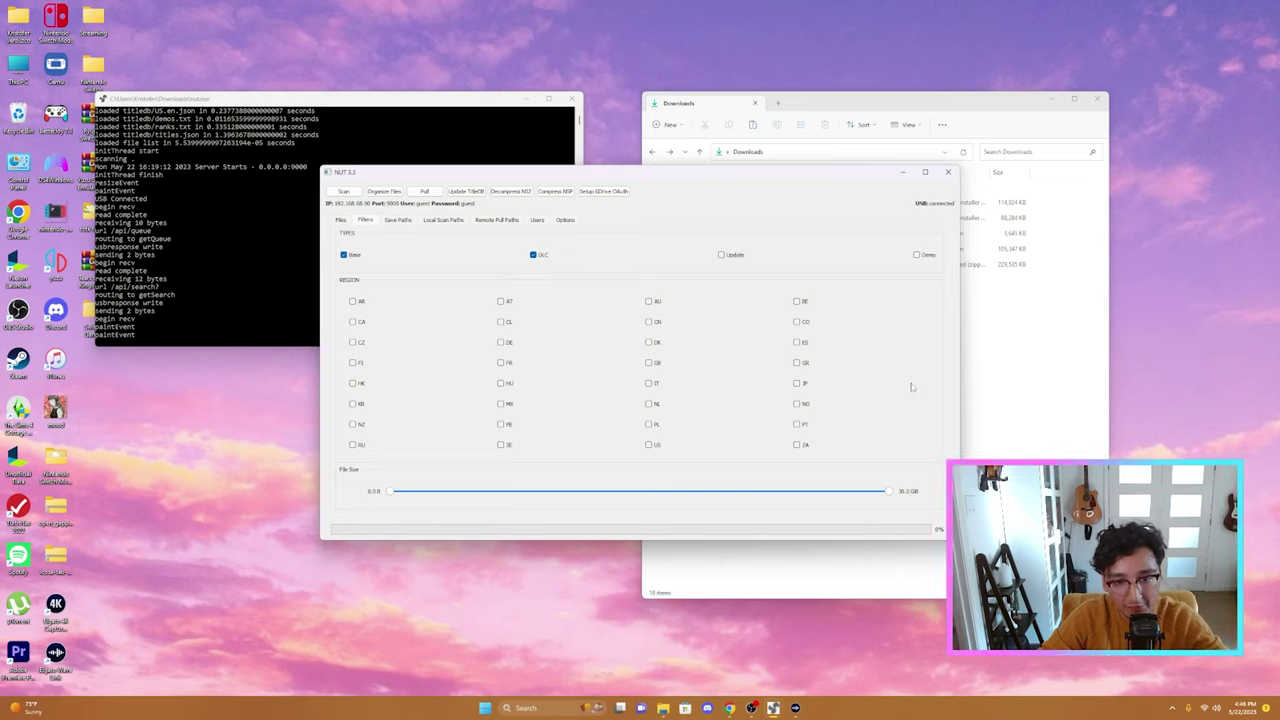
left_click(406, 221)
left_click(452, 222)
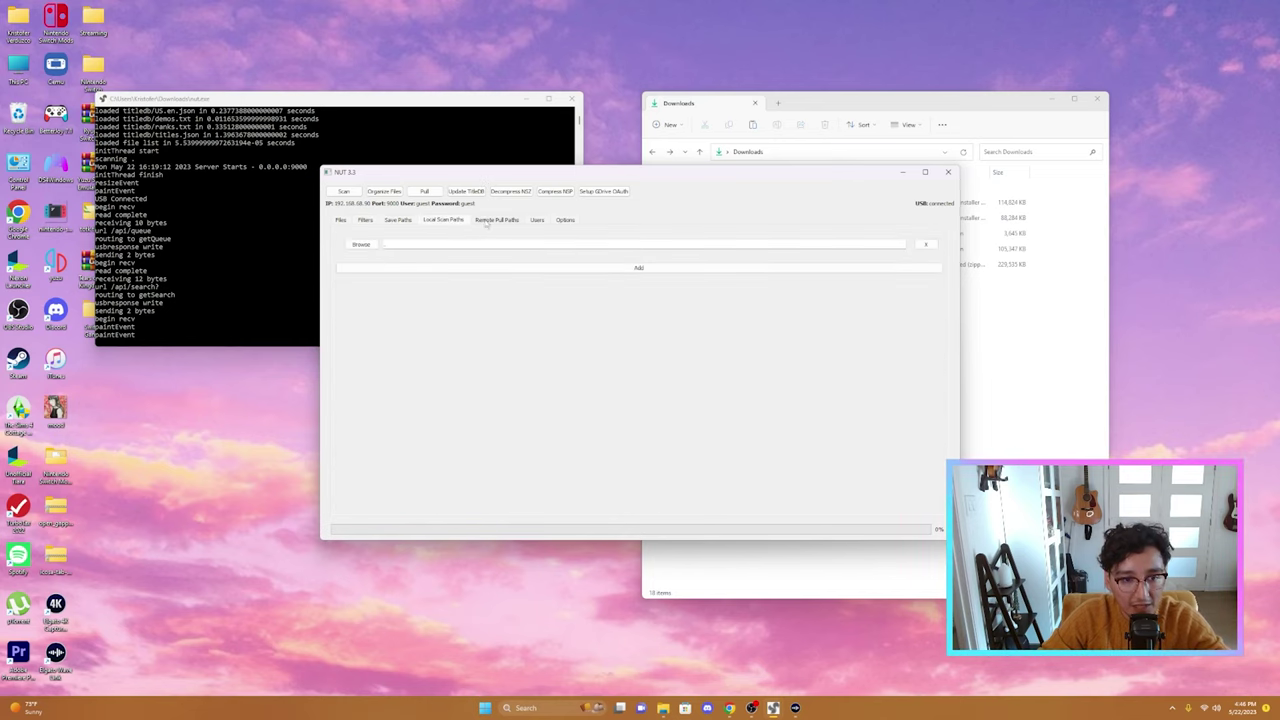
left_click(369, 248)
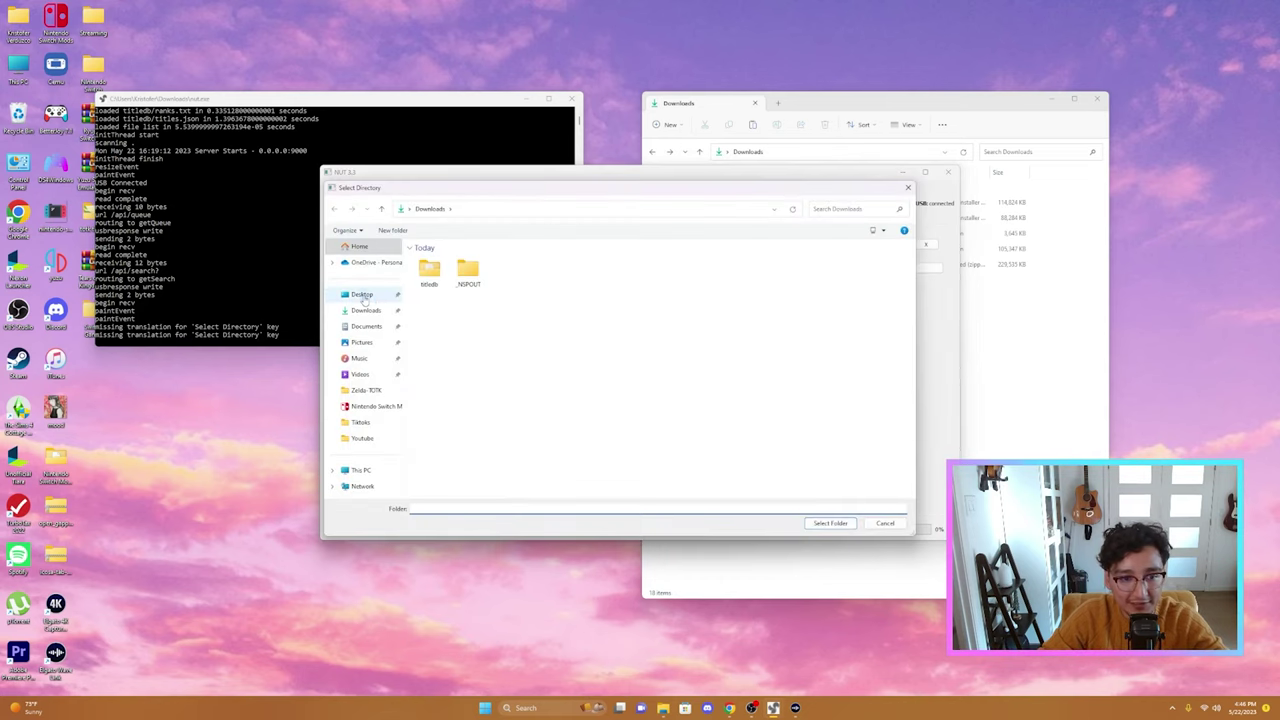
left_click(362, 294)
left_click(458, 371)
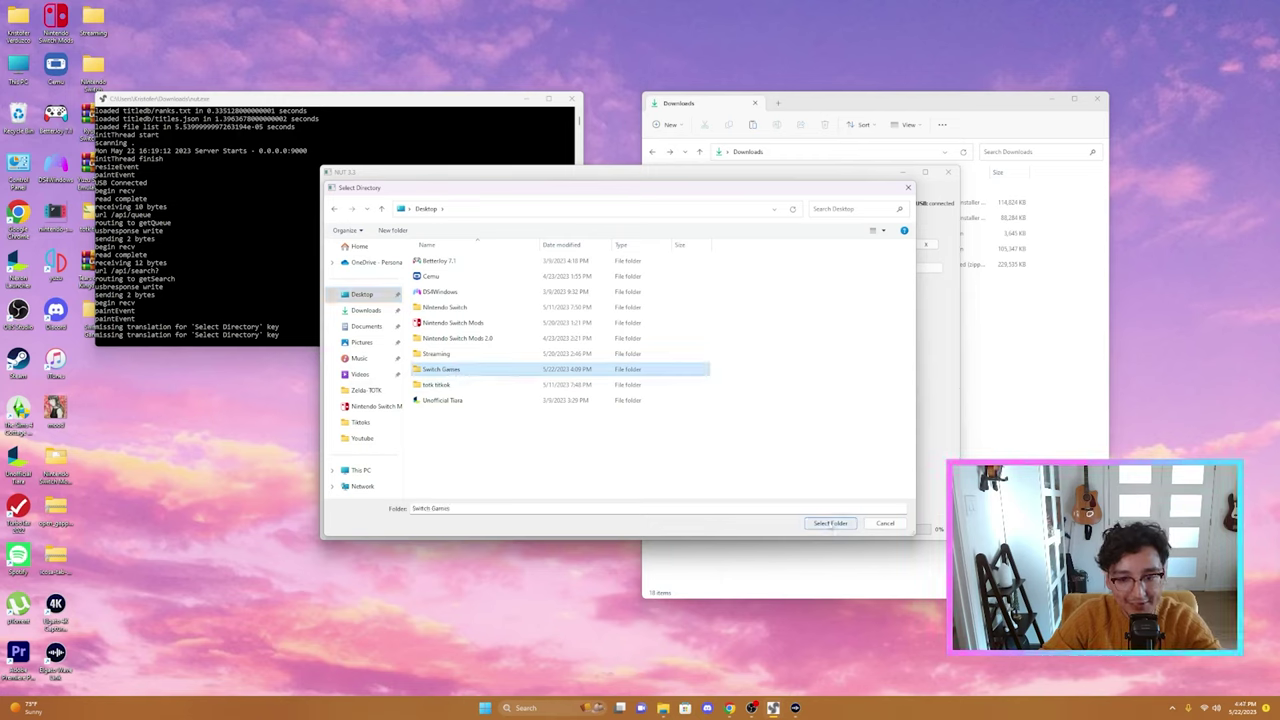
left_click(830, 523)
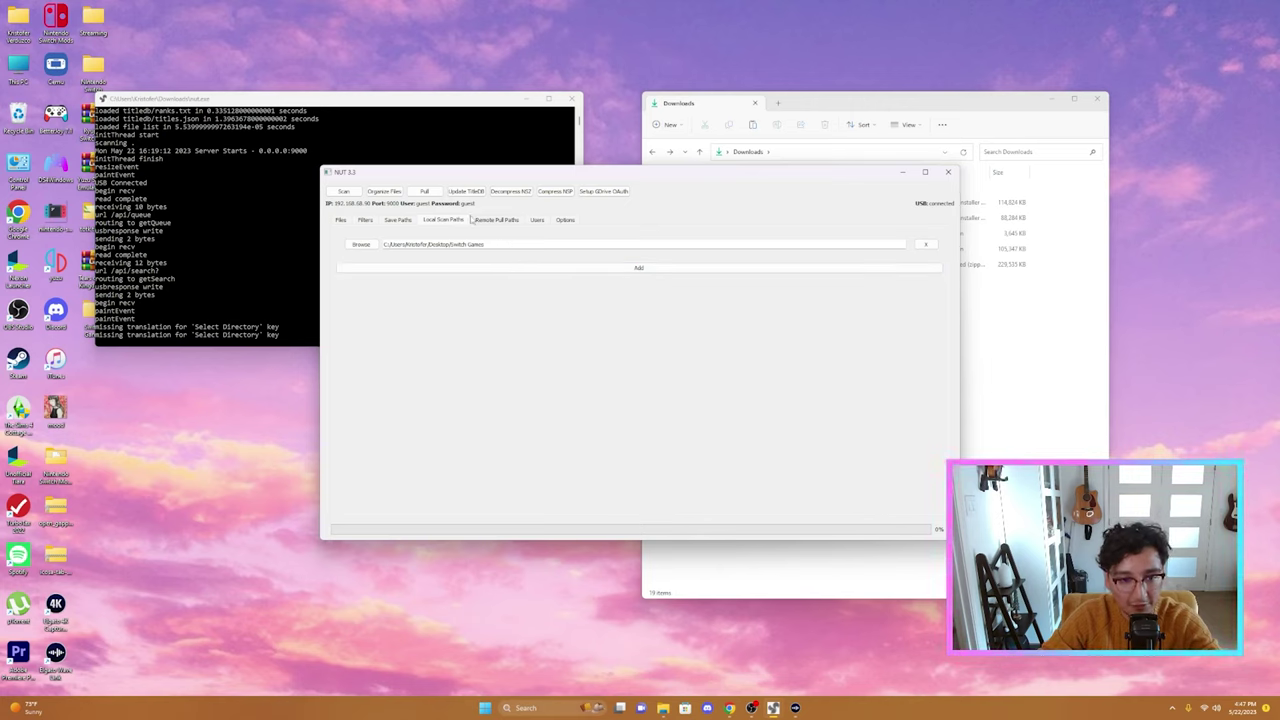
- Scan from the Files tab so the 16.3 GB TOTK base XCI is listed
left_click(343, 220)
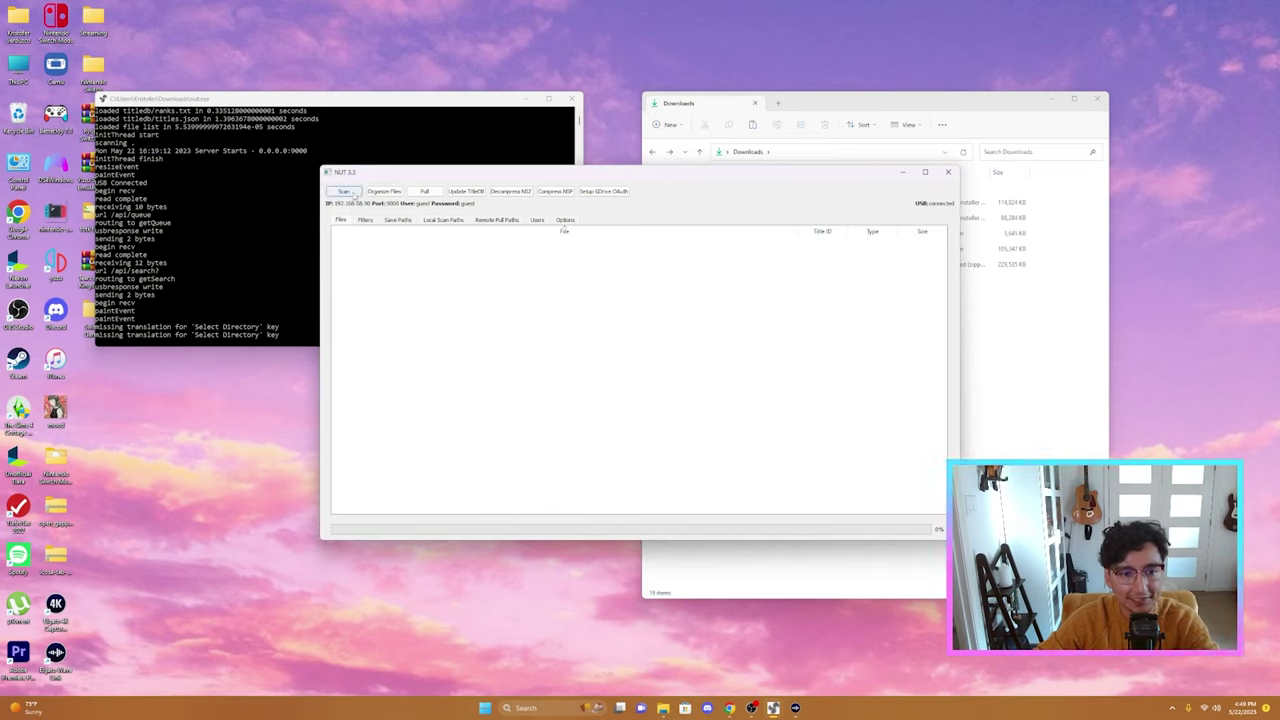
left_click(345, 192)
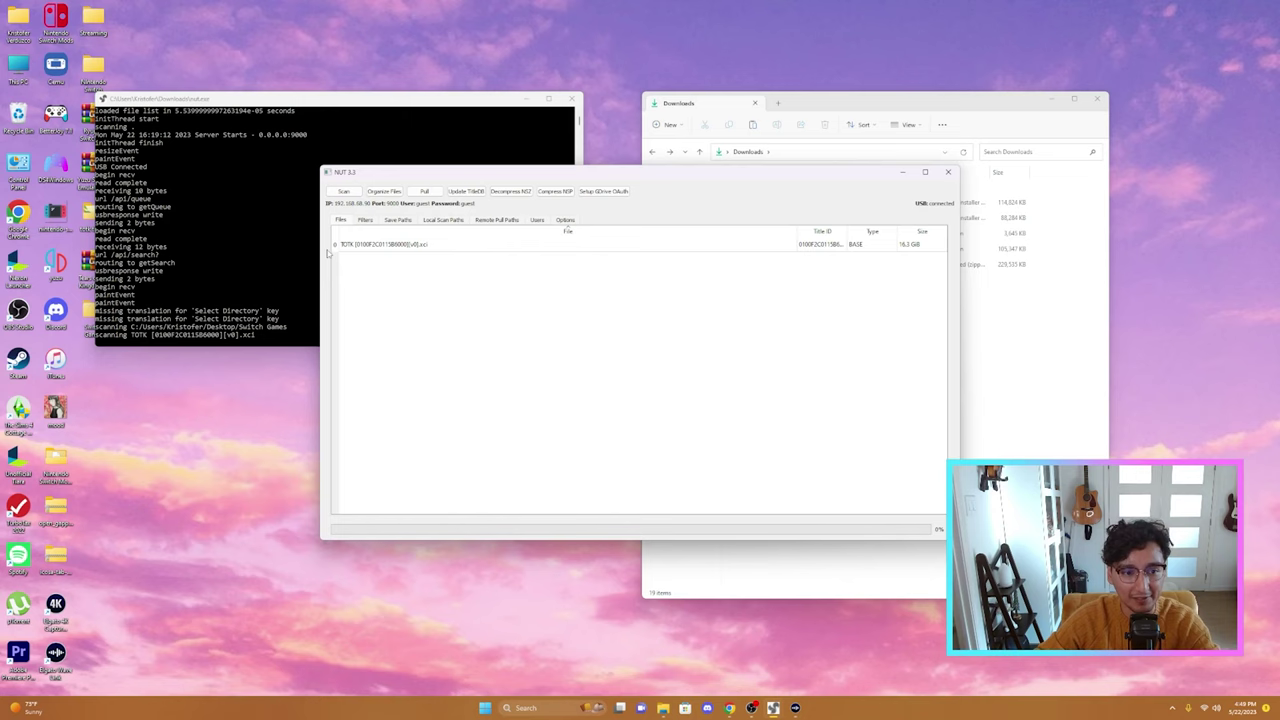
left_click(425, 193)
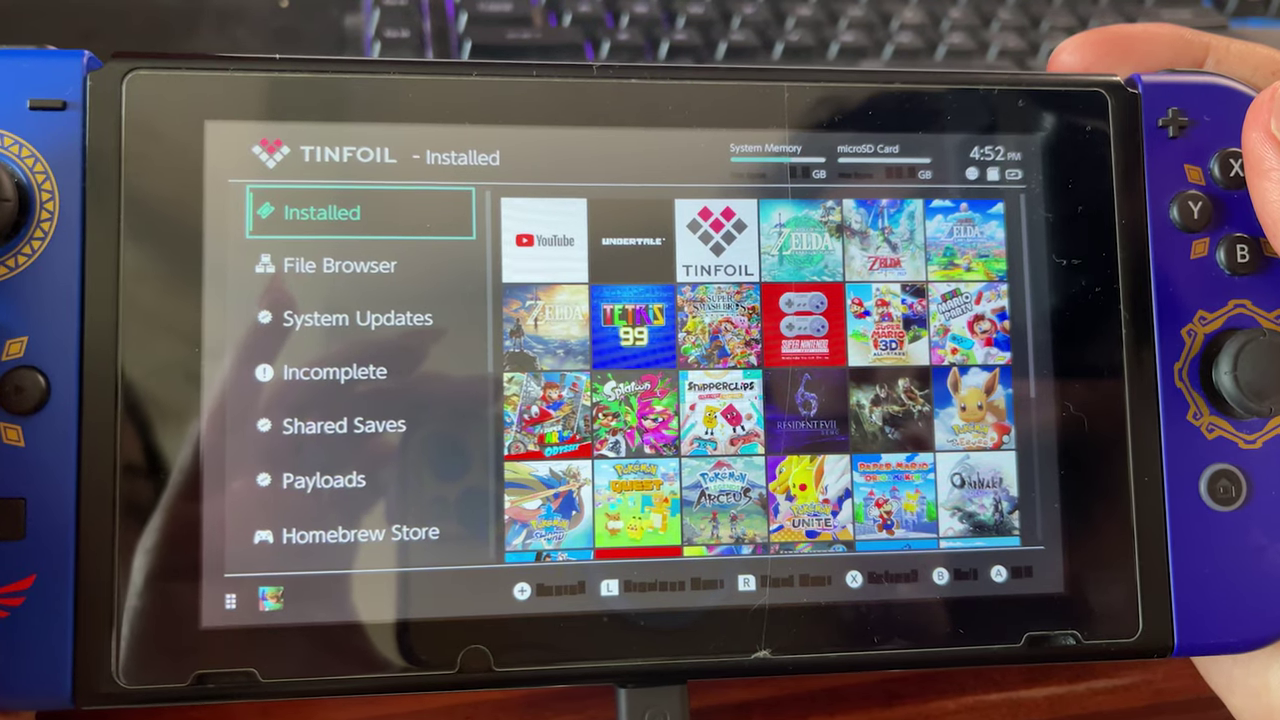
- Install the TOTK .xci from usb:/ in Tinfoil's File Browser to the SD card
key("Down")
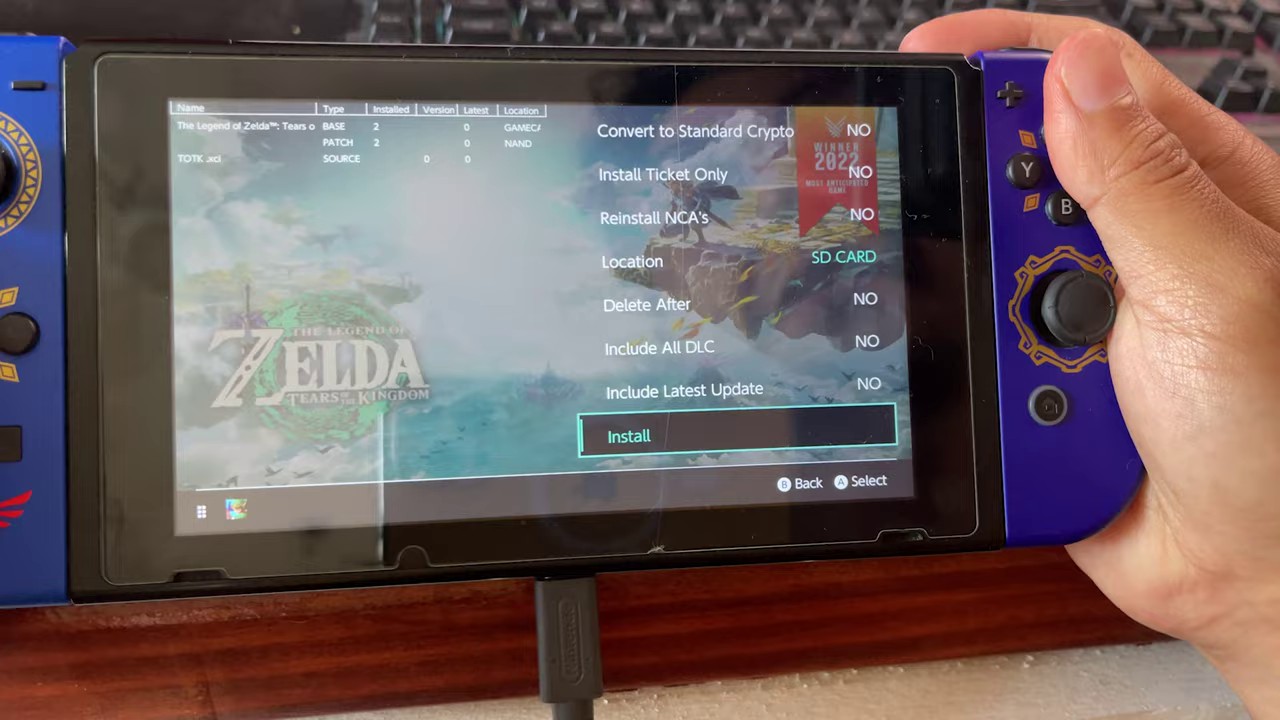
key("a")
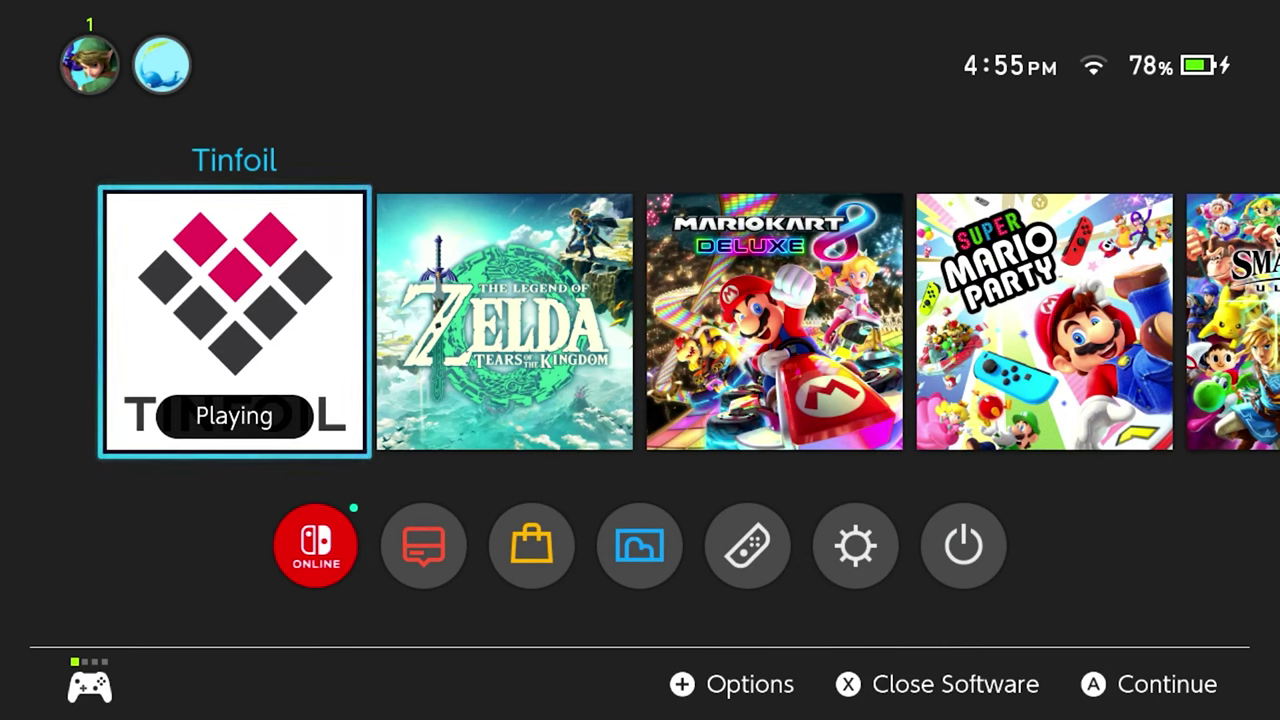
- Launch Tears of the Kingdom from the HOME Menu, closing Tinfoil and skipping the update download
key("Right")
key("Return")
key("Return")
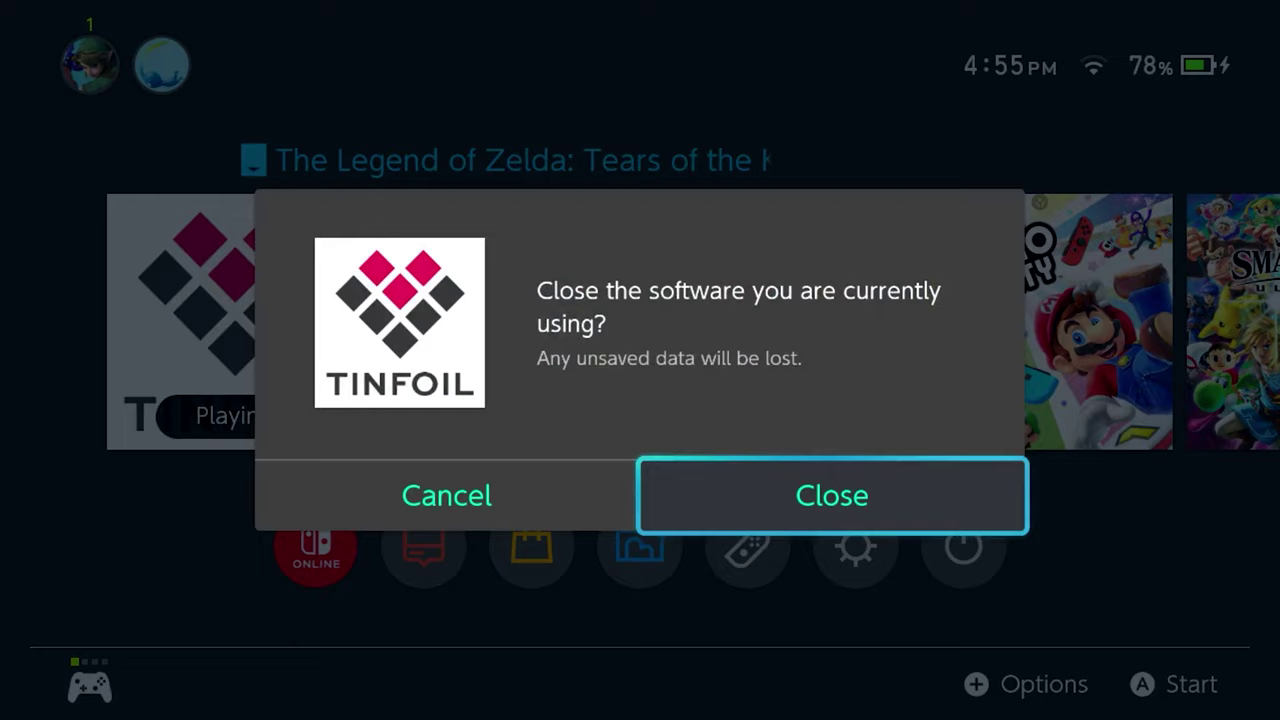
key("Up")
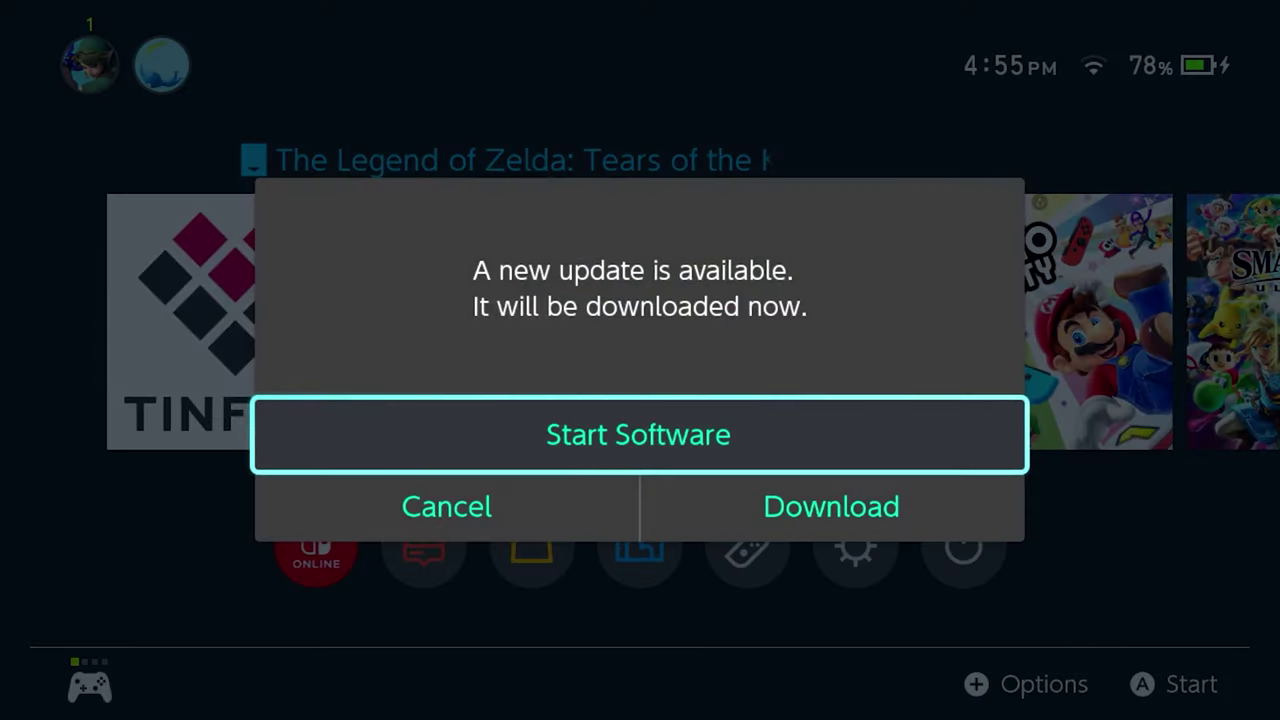
key("Return")
key("Return")
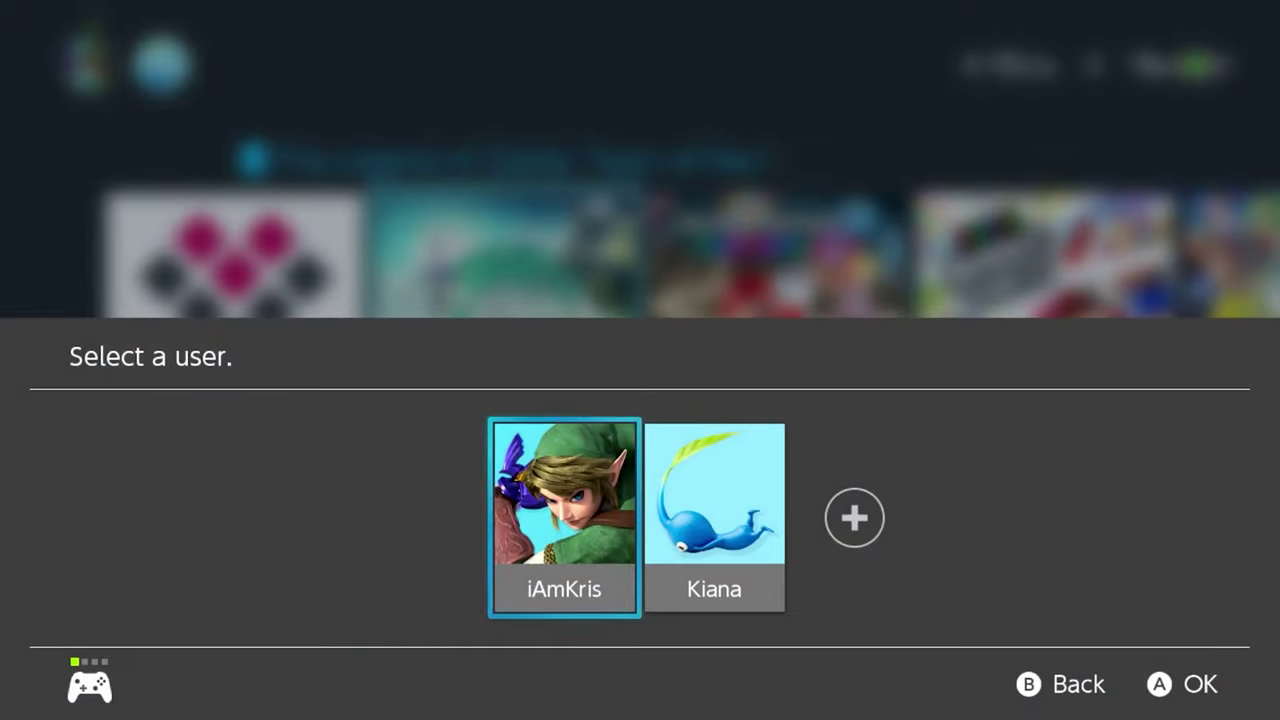